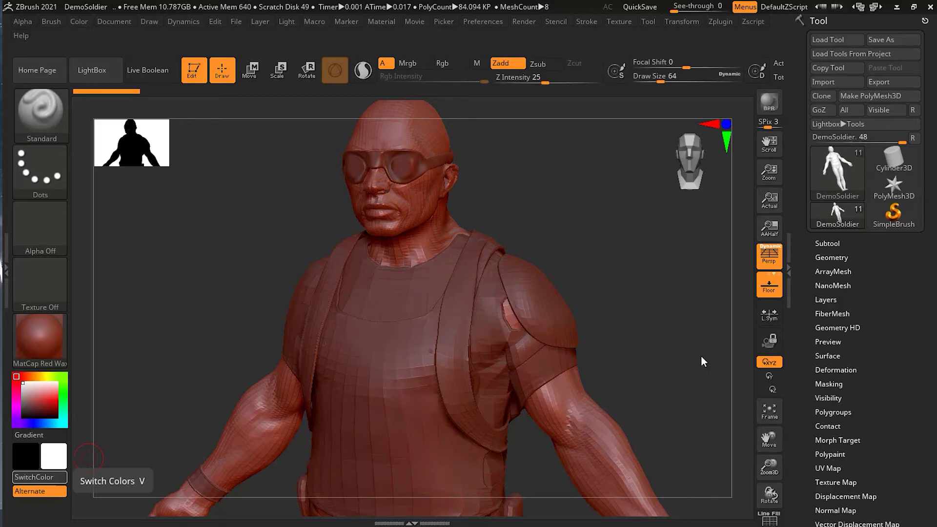
# Step: Preview the soldier model with BasicMaterial and then with the Gold material
pyautogui.moveTo(649, 269); pyautogui.dragTo(607, 275)
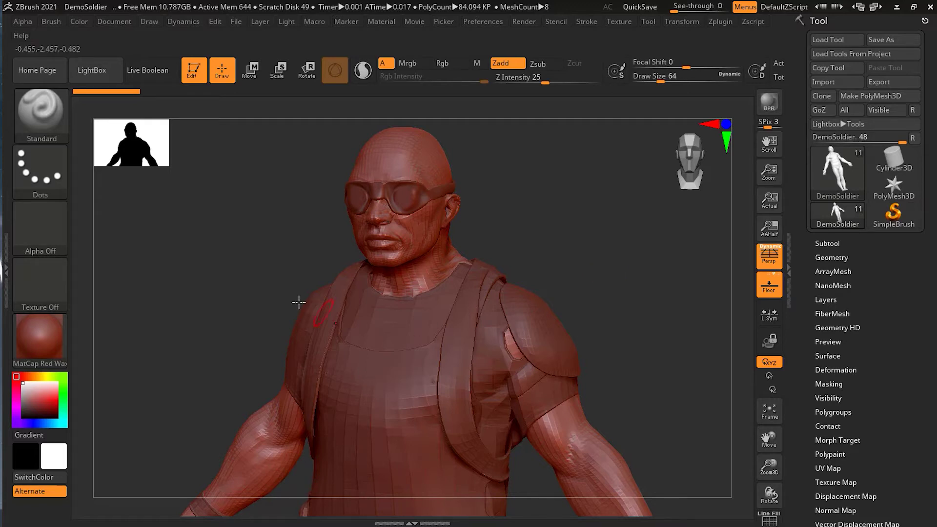
pyautogui.moveTo(47, 339)
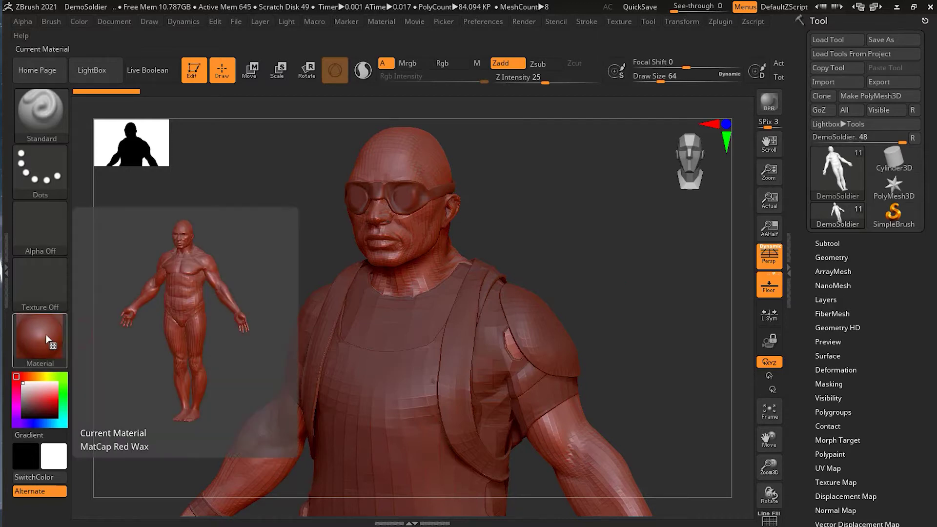
pyautogui.click(48, 338)
pyautogui.moveTo(415, 270)
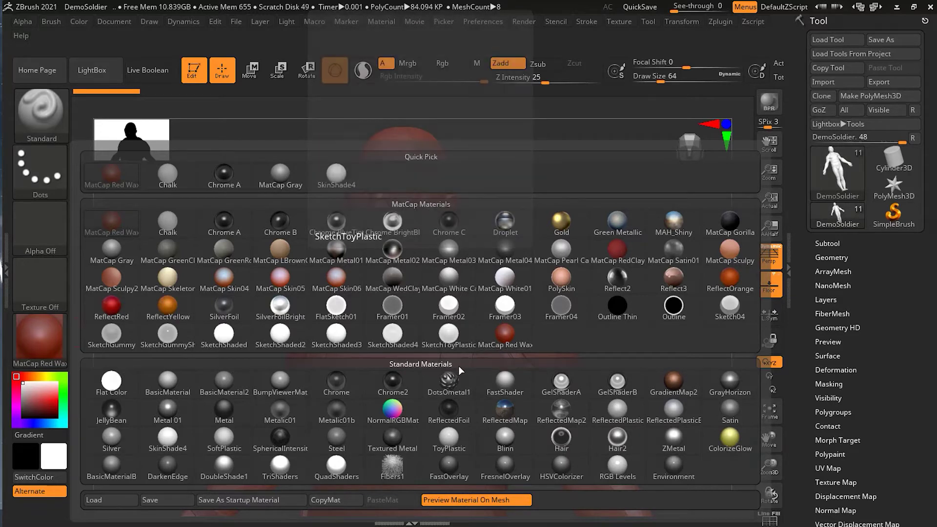
pyautogui.click(170, 388)
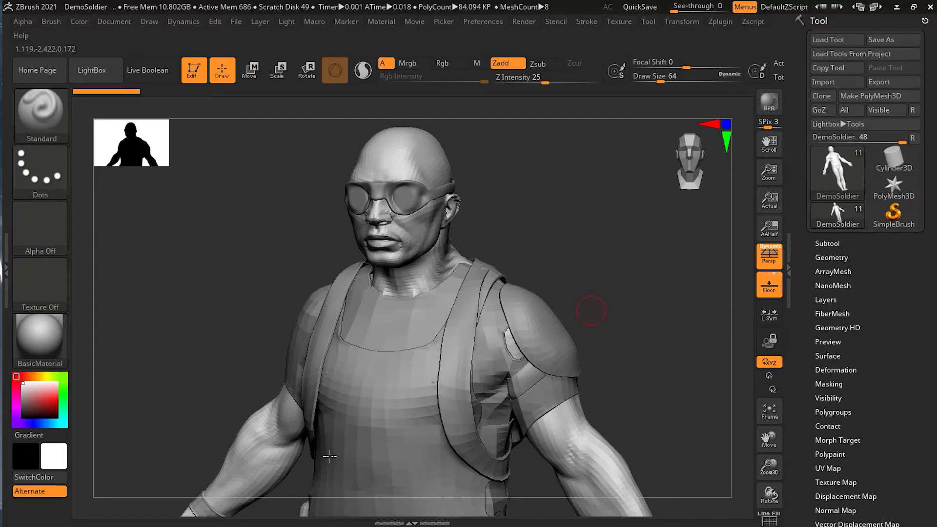
pyautogui.click(51, 345)
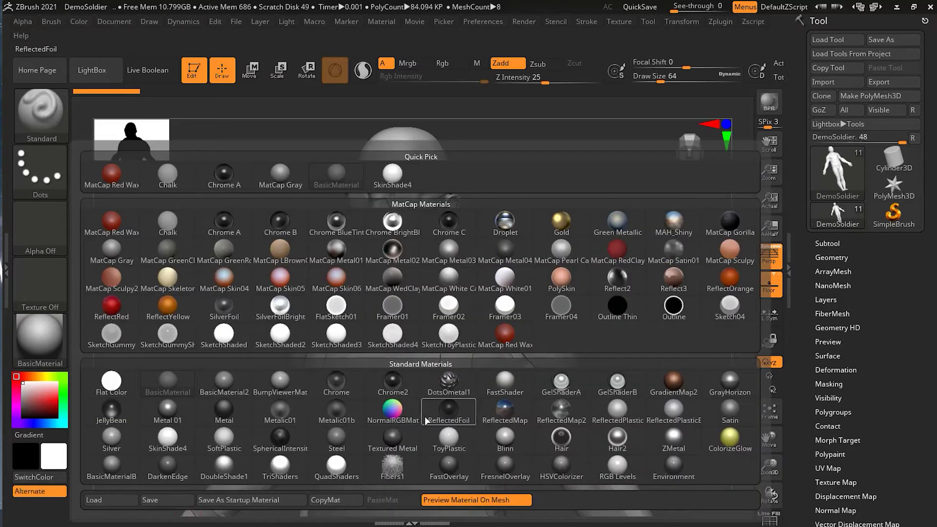
pyautogui.click(566, 228)
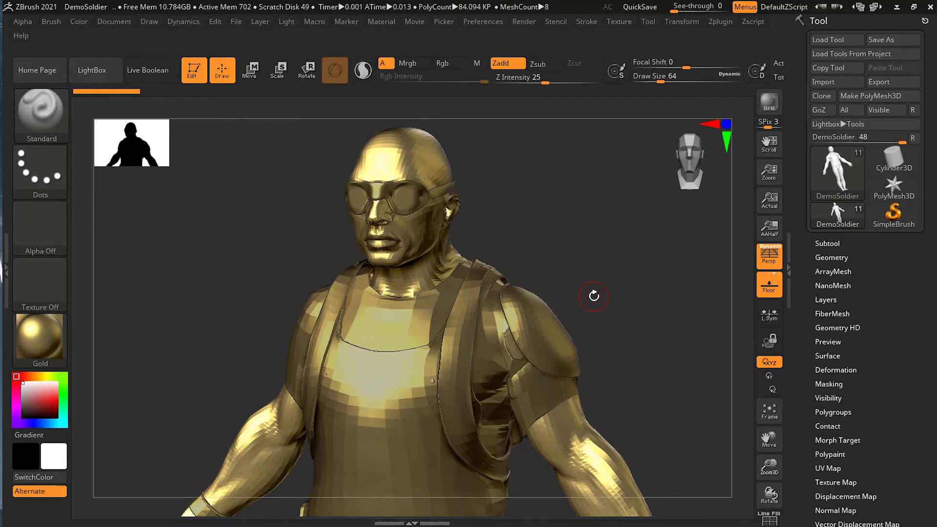
# Step: Subdivide the DemoSoldier body, shirt, vest, backpack and shoulderGuard subtools by two levels each to smooth them
pyautogui.press('ctrl')
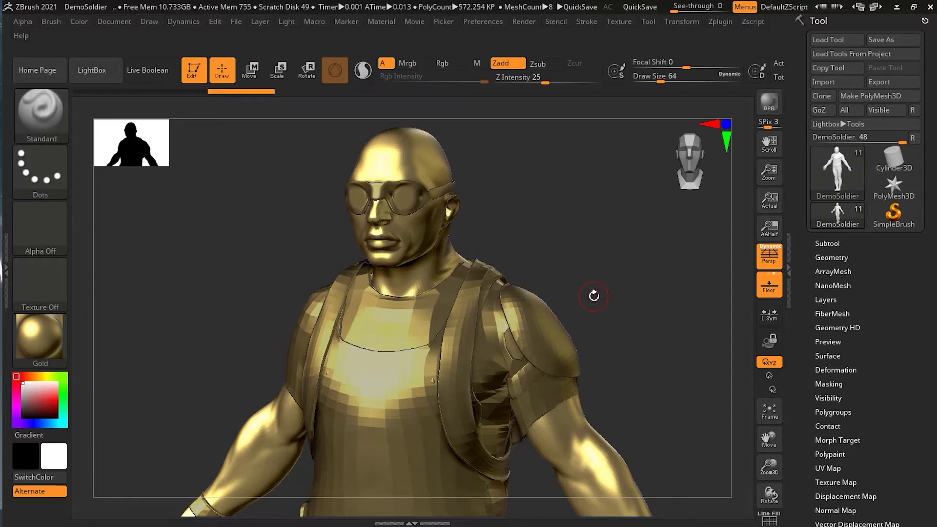
pyautogui.click(832, 256)
pyautogui.click(830, 244)
pyautogui.click(850, 307)
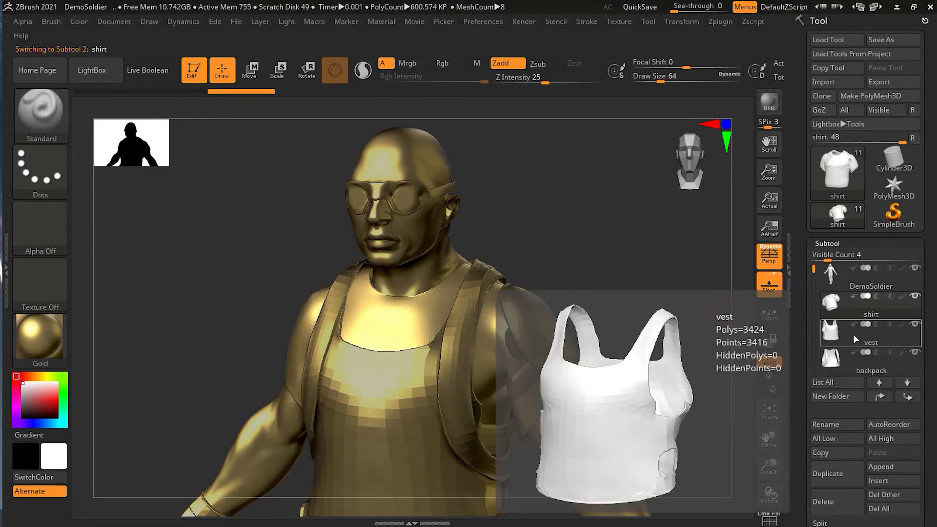
pyautogui.click(853, 335)
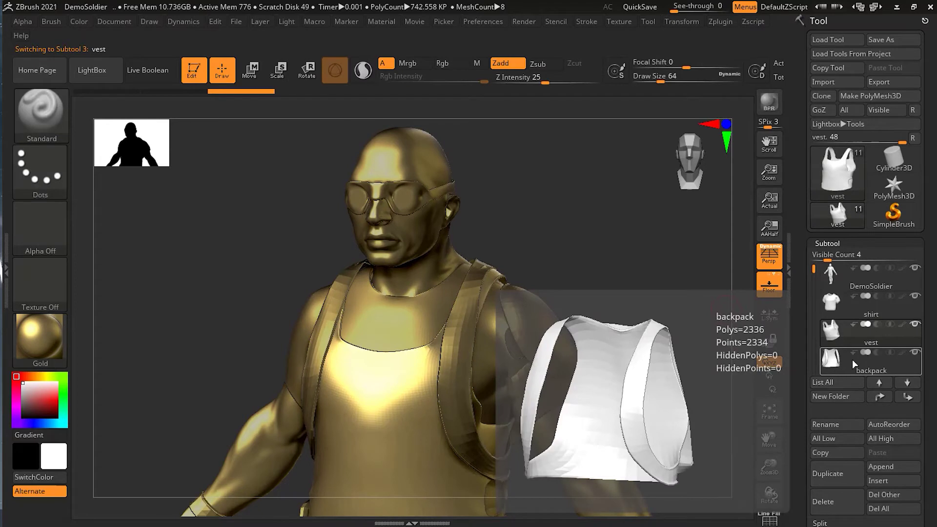
pyautogui.click(853, 360)
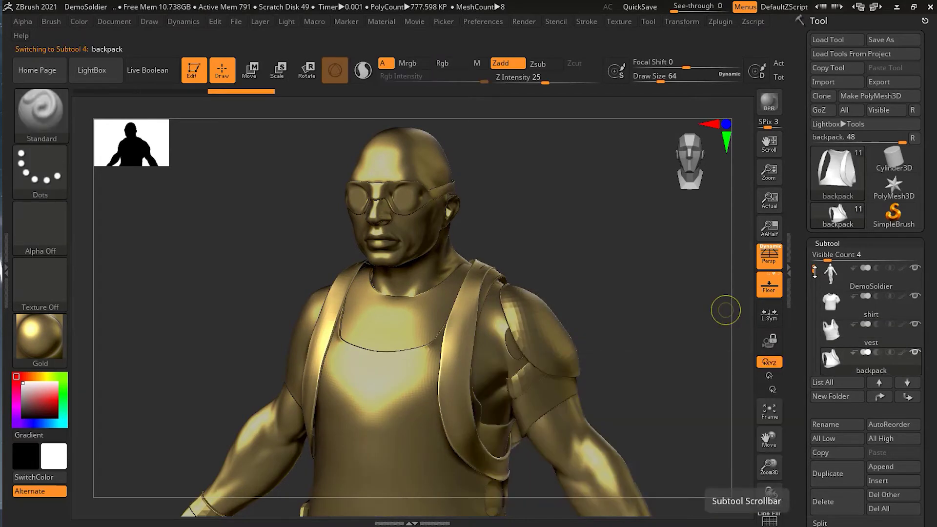
pyautogui.moveTo(814, 270); pyautogui.dragTo(814, 296)
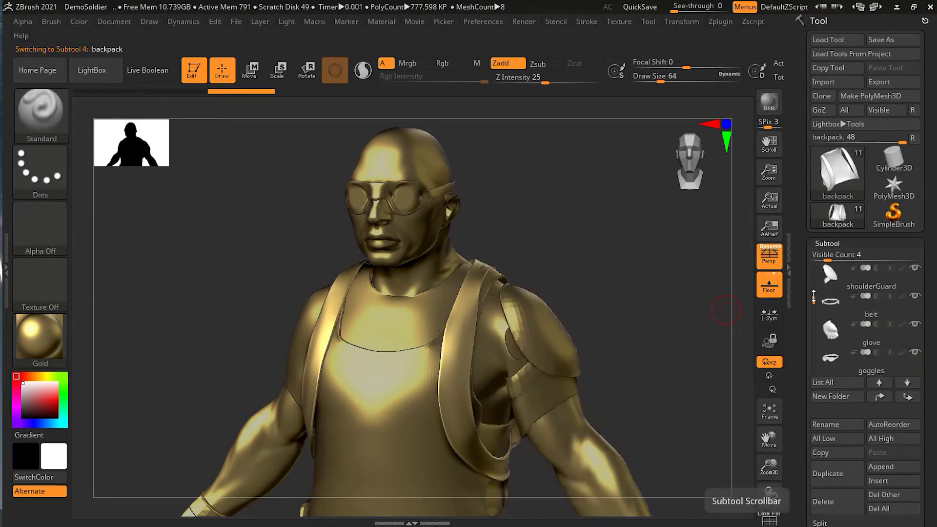
pyautogui.click(848, 287)
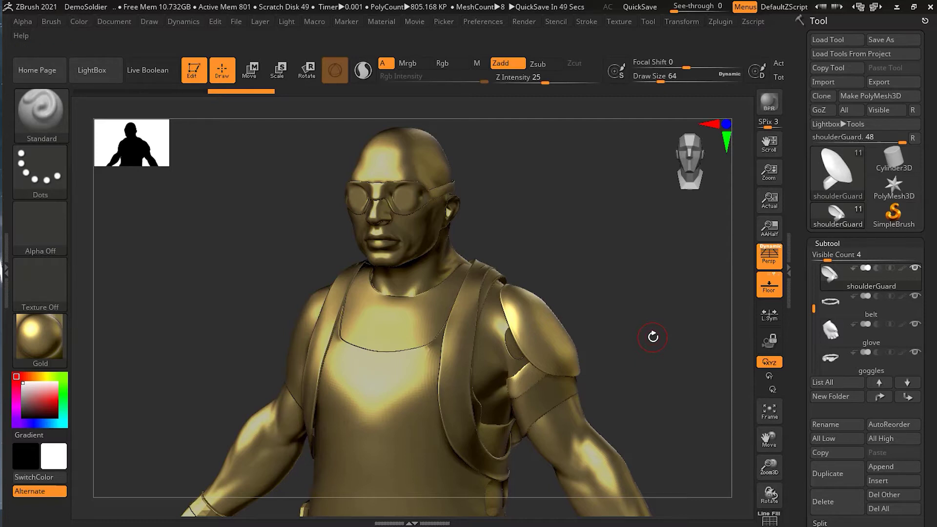
# Step: Change the model's material to SkinShade4
pyautogui.click(53, 335)
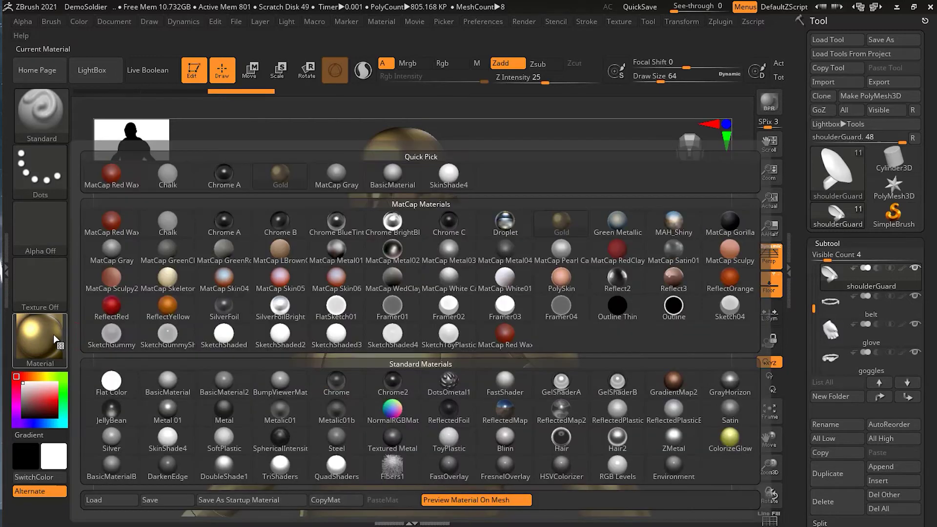
pyautogui.click(464, 177)
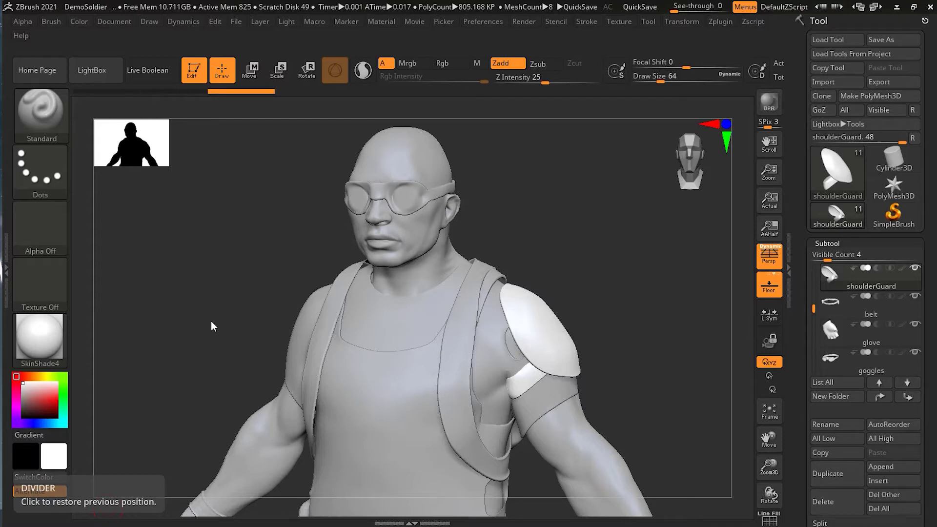
pyautogui.moveTo(654, 375); pyautogui.dragTo(717, 358)
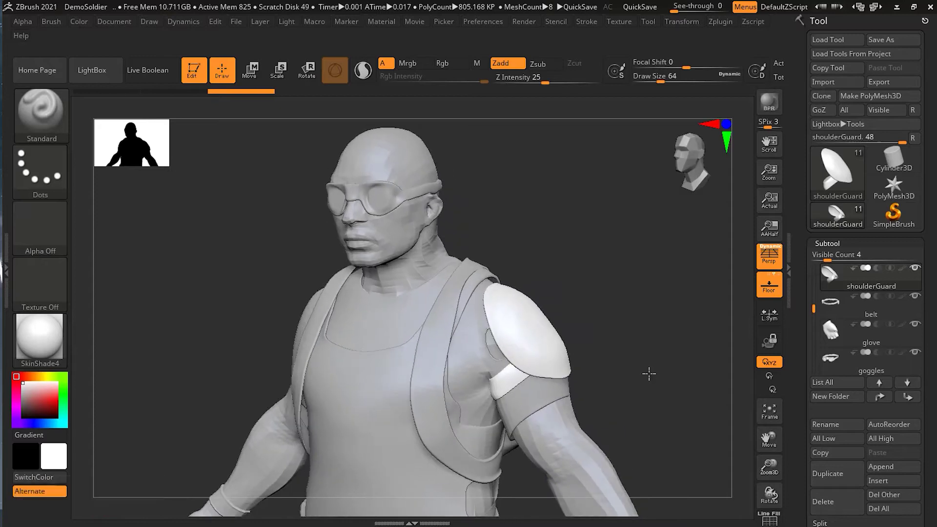
# Step: Make the DemoSoldier body the active subtool and frame the soldier from head to belt
pyautogui.moveTo(813, 307); pyautogui.dragTo(813, 266)
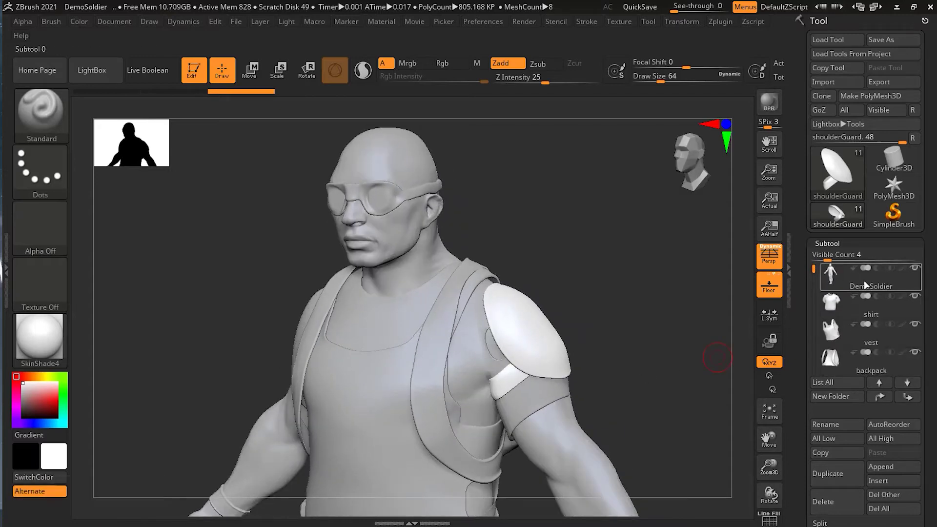
pyautogui.click(863, 280)
pyautogui.moveTo(660, 322); pyautogui.dragTo(632, 320)
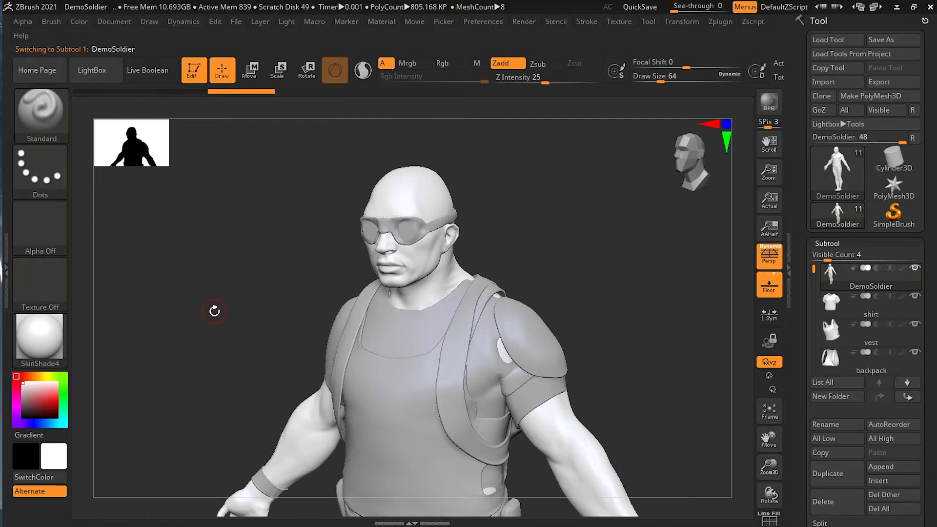
pyautogui.press('m')
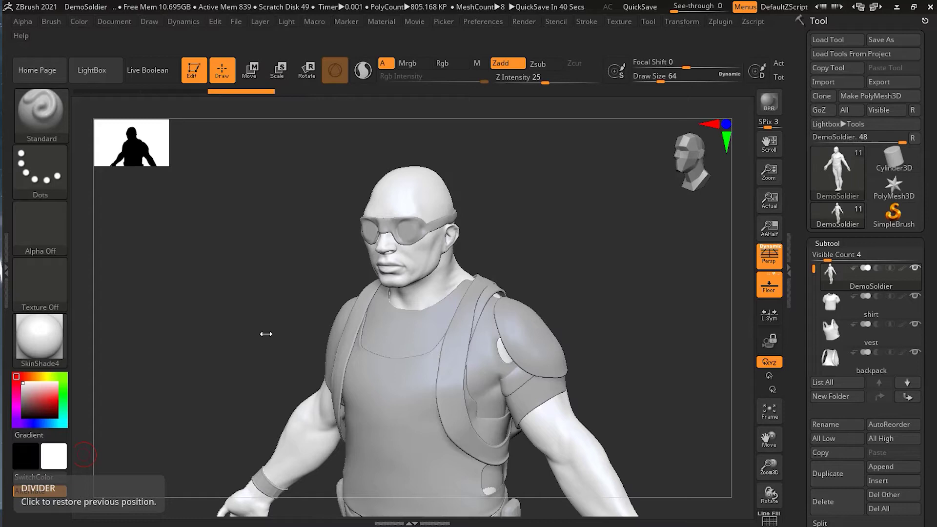
pyautogui.moveTo(266, 334); pyautogui.dragTo(274, 336)
pyautogui.keyDown('alt'); pyautogui.moveTo(648, 330); pyautogui.dragTo(625, 259); pyautogui.keyUp('alt')
pyautogui.moveTo(603, 226); pyautogui.dragTo(597, 234)
pyautogui.keyDown('alt'); pyautogui.moveTo(642, 301); pyautogui.dragTo(657, 278); pyautogui.keyUp('alt')
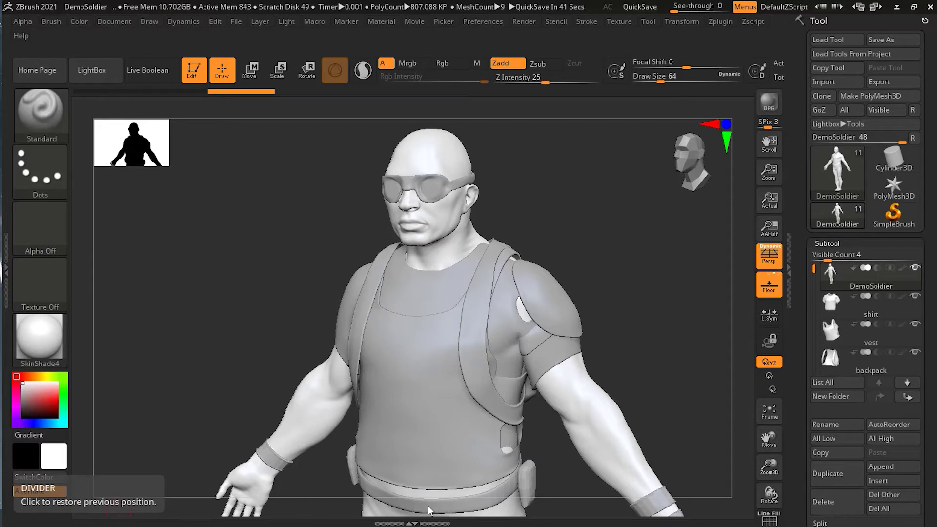
# Step: Try red, white and olive green as the current colour on the soldier
pyautogui.click(39, 399)
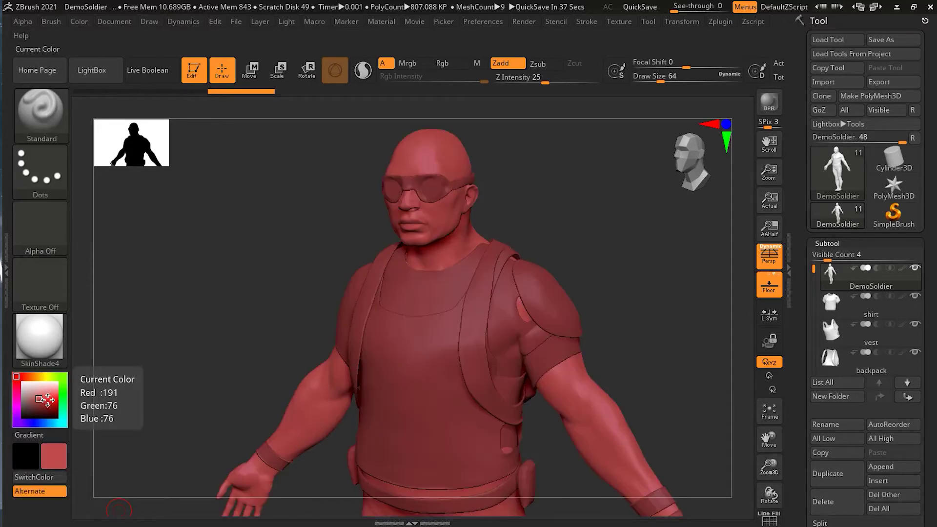
pyautogui.click(51, 405)
pyautogui.moveTo(48, 404); pyautogui.dragTo(50, 398)
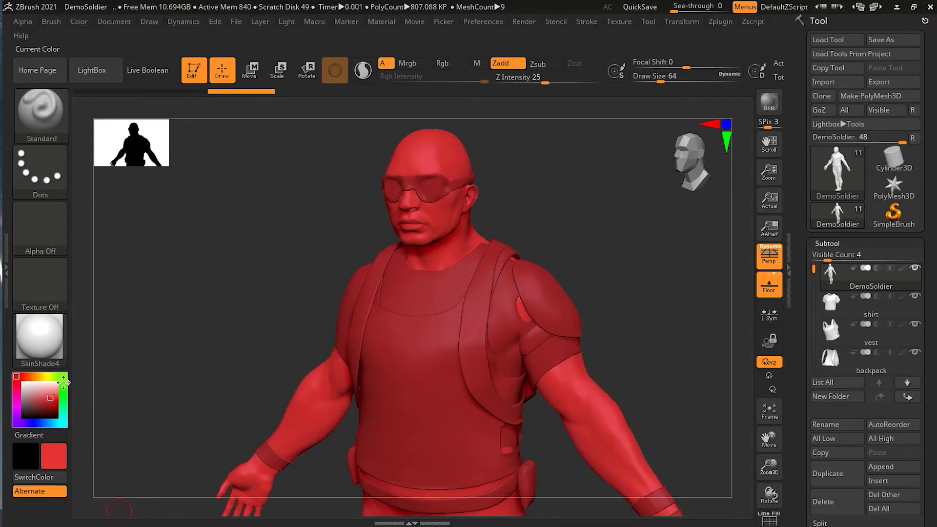
pyautogui.click(63, 383)
pyautogui.click(41, 403)
pyautogui.moveTo(41, 403); pyautogui.dragTo(32, 406)
pyautogui.click(23, 383)
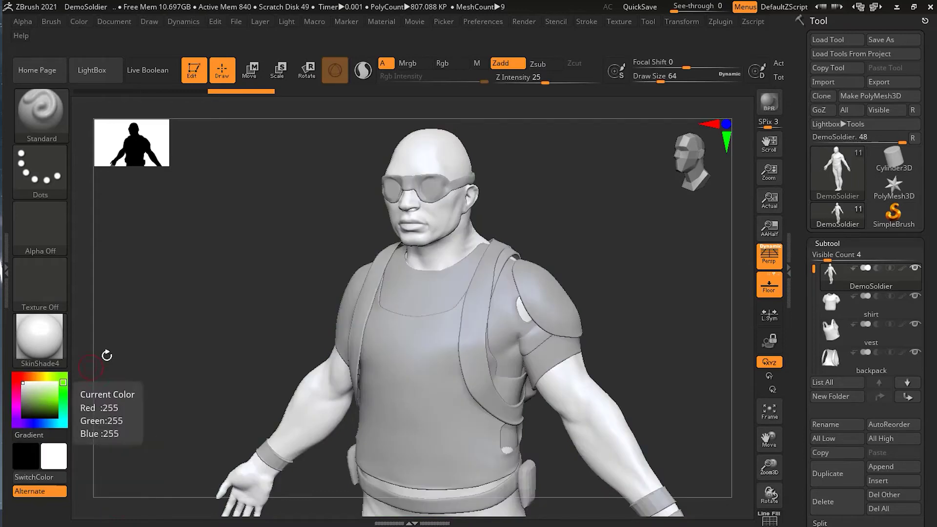
pyautogui.click(46, 394)
pyautogui.click(34, 402)
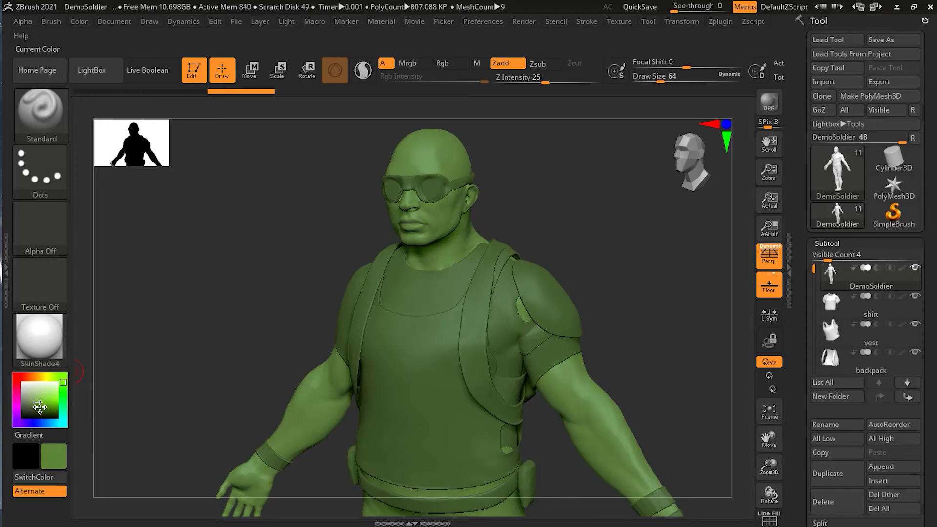
pyautogui.click(40, 407)
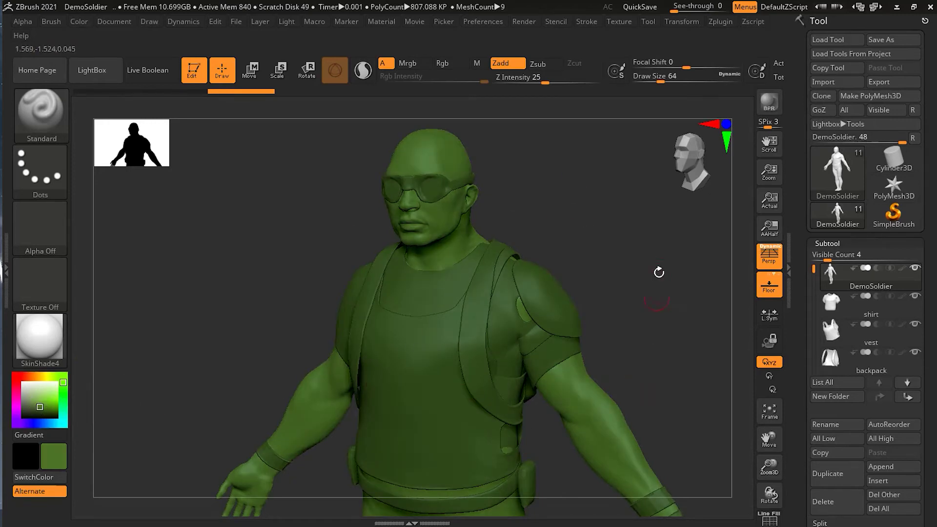
# Step: Fill the DemoSoldier body with a tan skin colour
pyautogui.moveTo(629, 291); pyautogui.dragTo(597, 235)
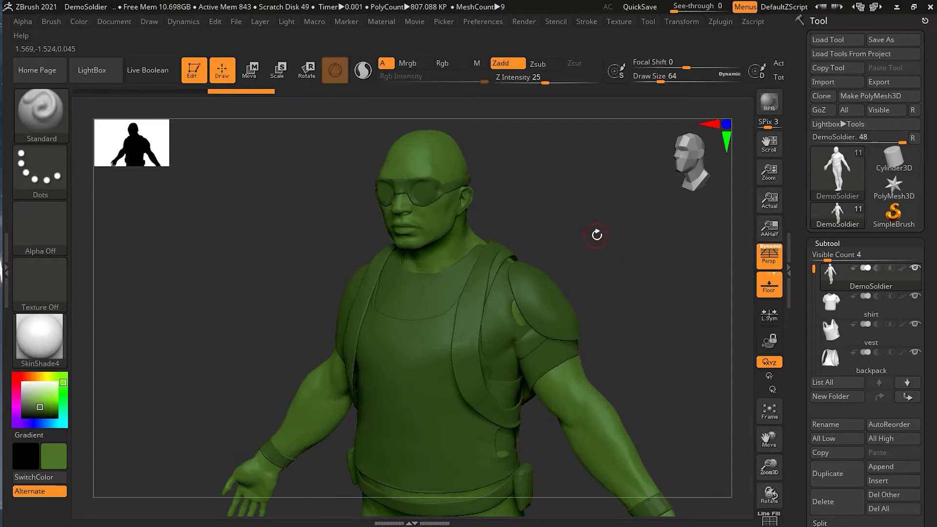
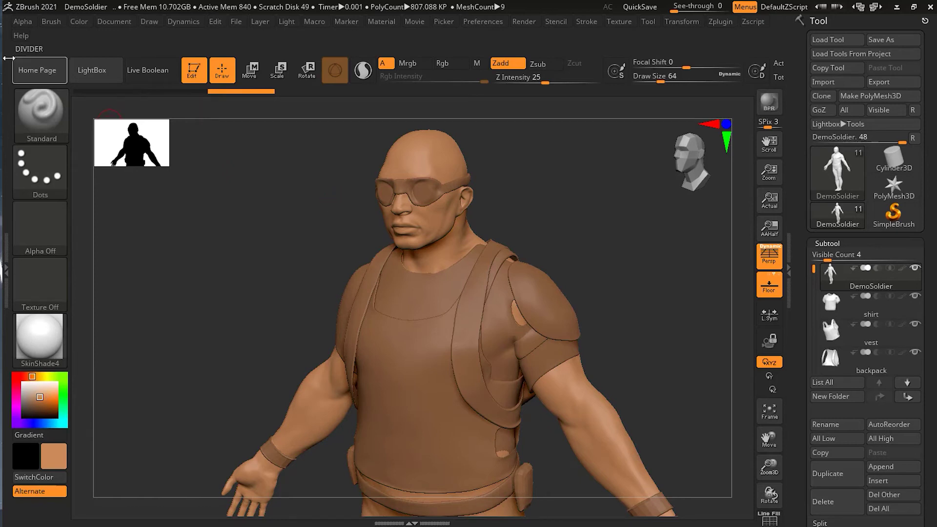
pyautogui.click(79, 23)
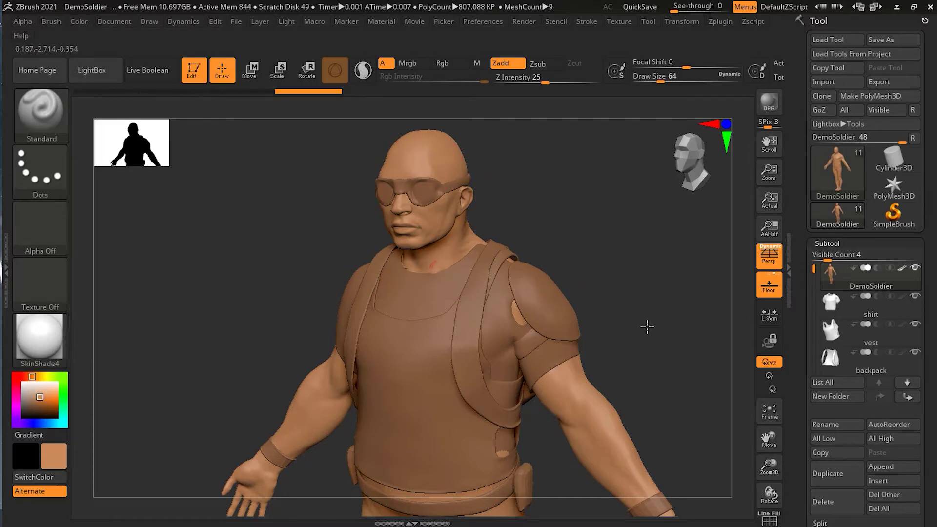
# Step: Fill the shirt subtool with a blue colour of R 49, G 47, B 172
pyautogui.moveTo(854, 309)
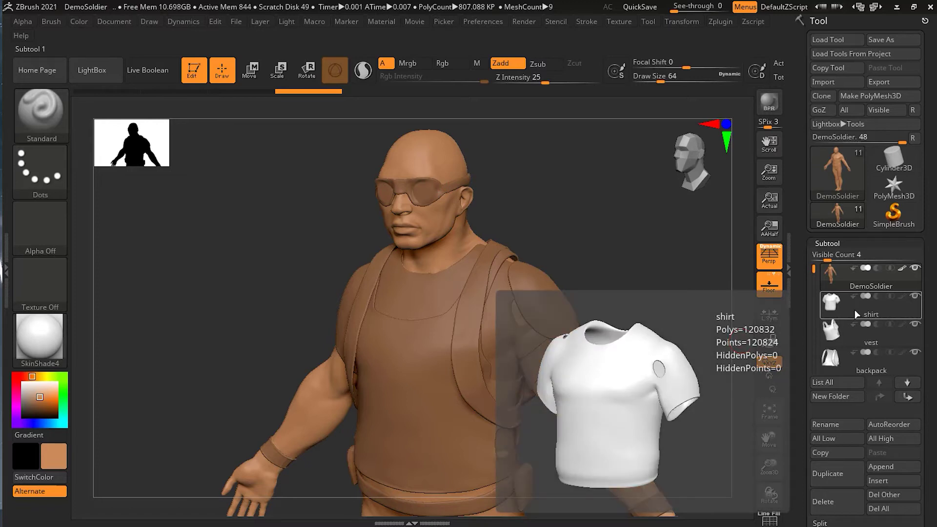
pyautogui.click(854, 310)
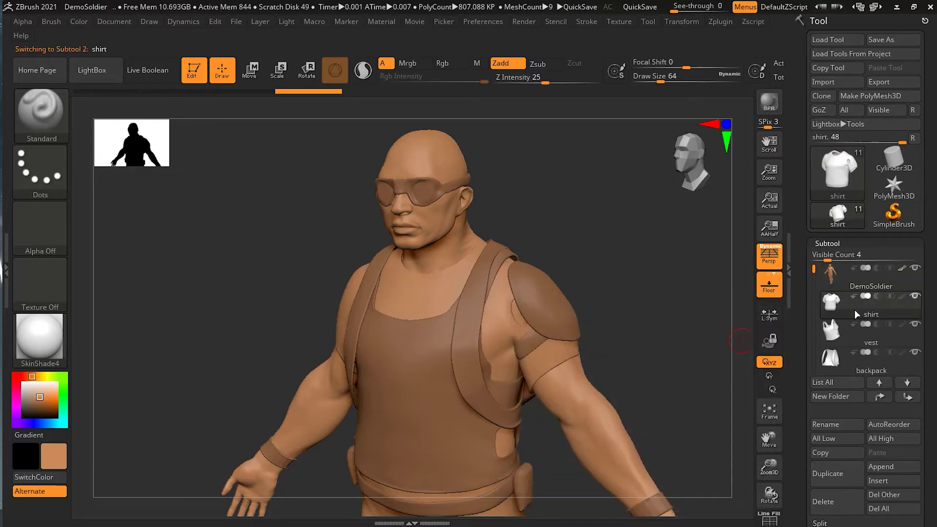
pyautogui.click(33, 423)
pyautogui.click(48, 401)
pyautogui.moveTo(47, 401); pyautogui.dragTo(42, 402)
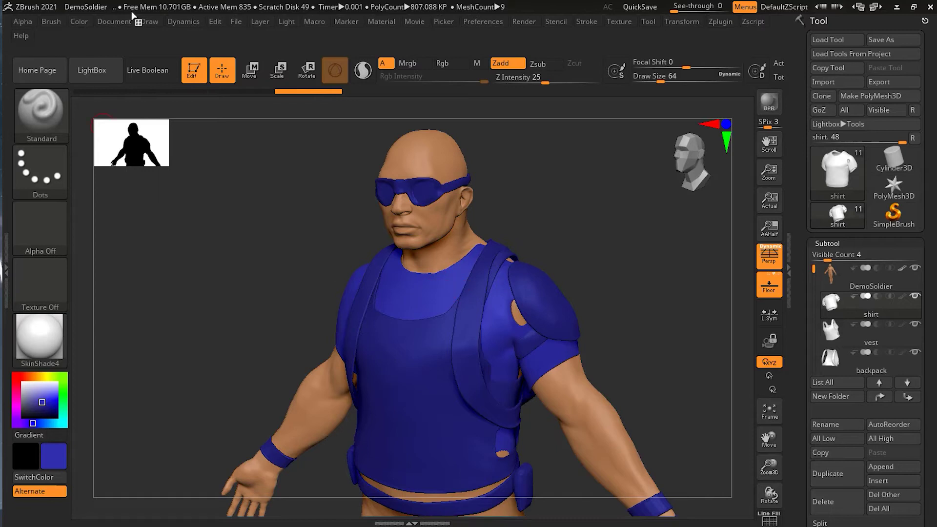
pyautogui.click(77, 21)
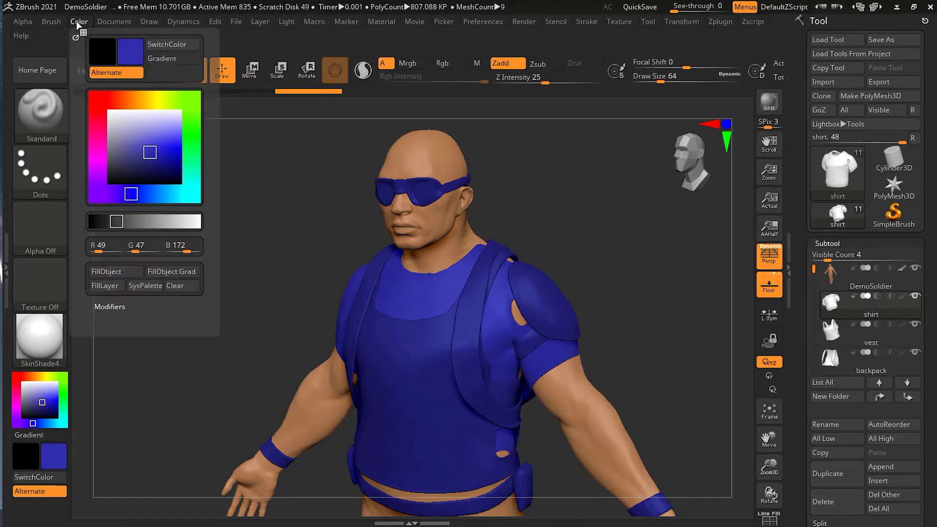
pyautogui.click(129, 274)
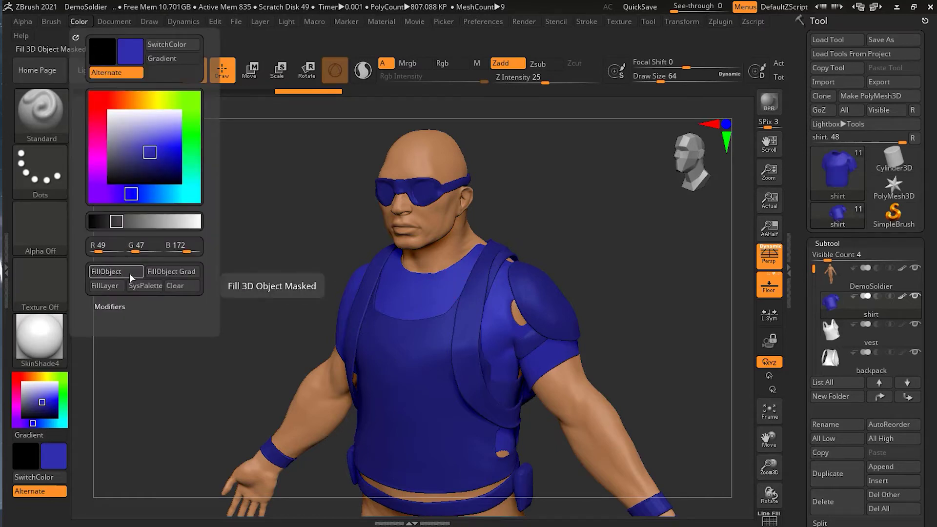
# Step: Make the vest the active subtool and try dark blues of R 48, G 48, B 73 and R 25, G 24, B 81
pyautogui.click(830, 359)
pyautogui.click(852, 336)
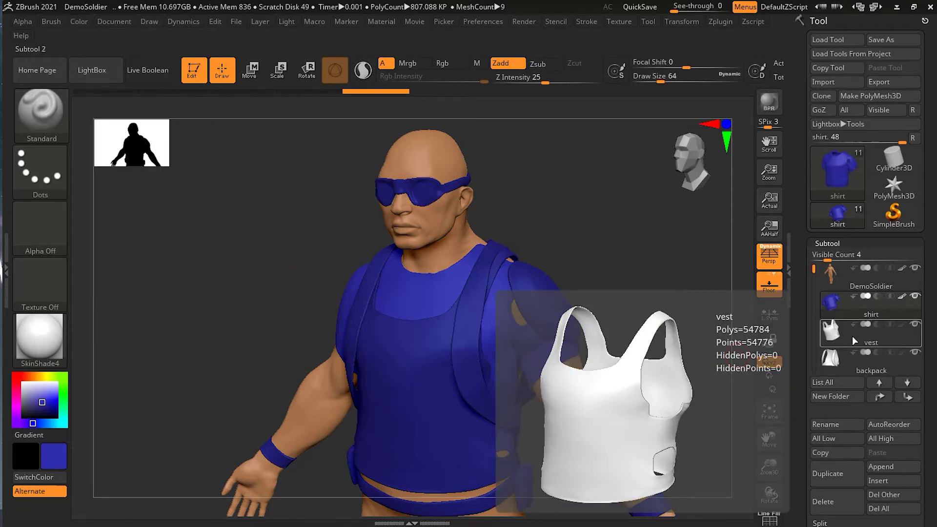
pyautogui.click(862, 336)
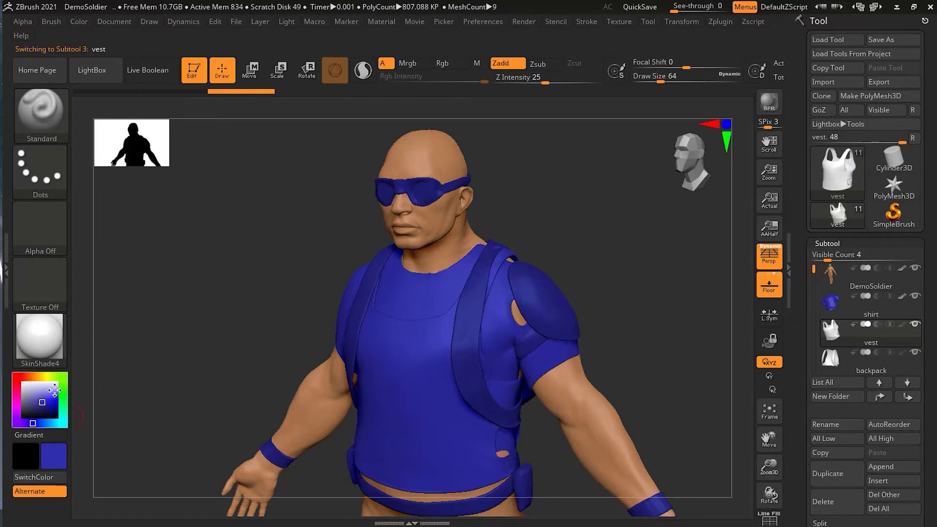
pyautogui.click(33, 409)
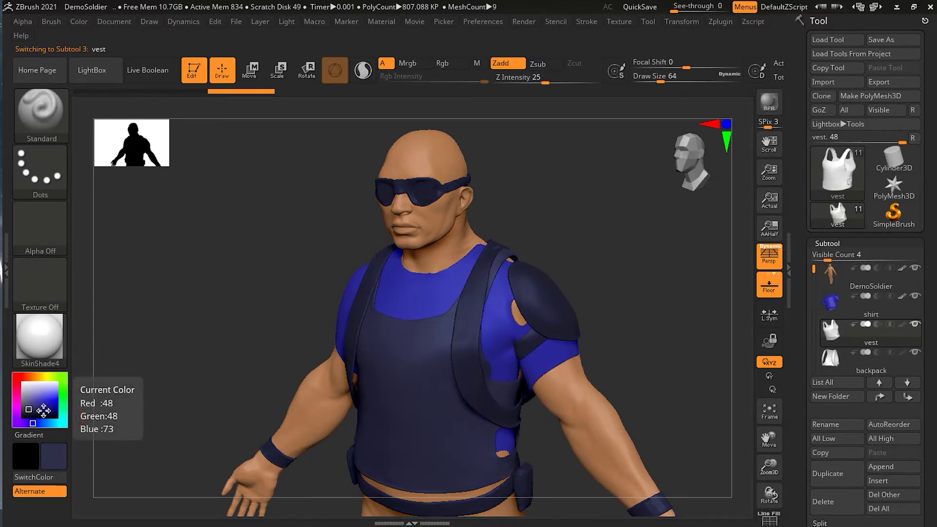
pyautogui.click(43, 408)
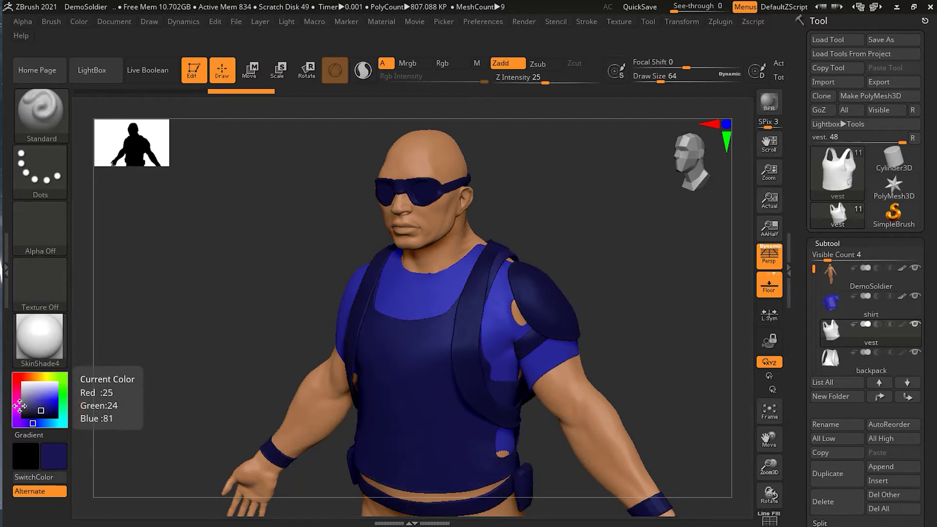
# Step: Fill the vest subtool with a dark green colour of R 65, G 88, B 41
pyautogui.click(47, 377)
pyautogui.click(39, 406)
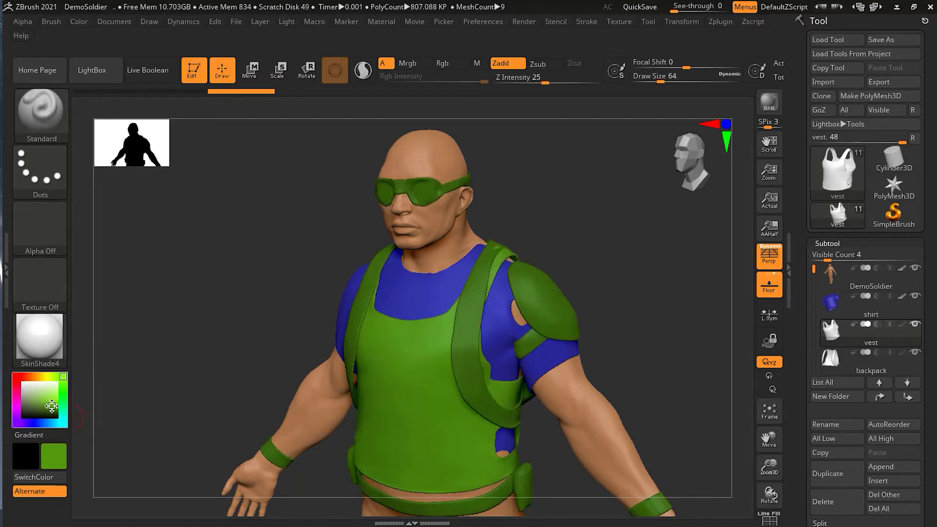
pyautogui.click(34, 409)
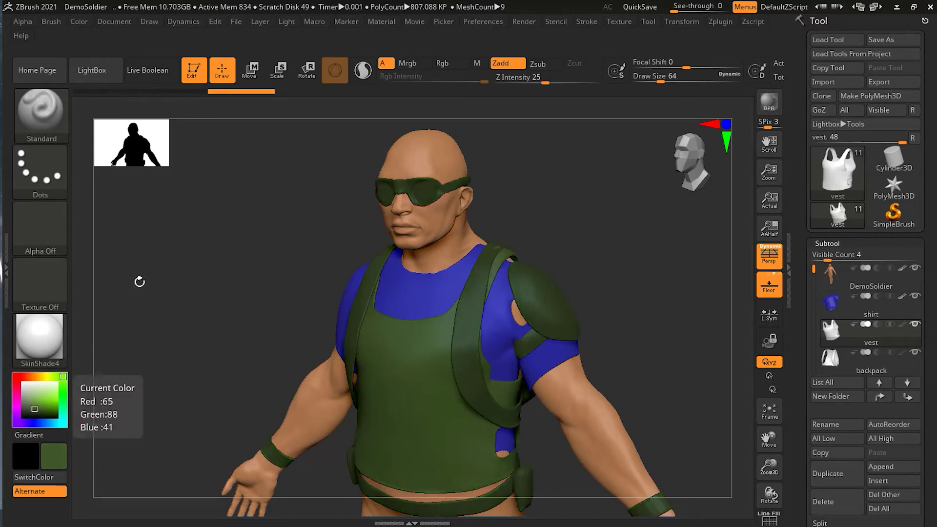
pyautogui.click(78, 23)
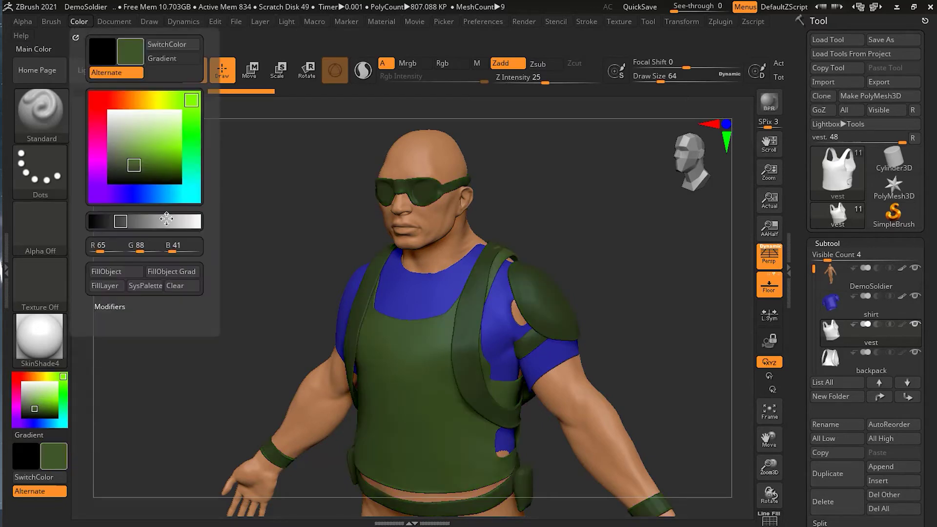
pyautogui.click(126, 277)
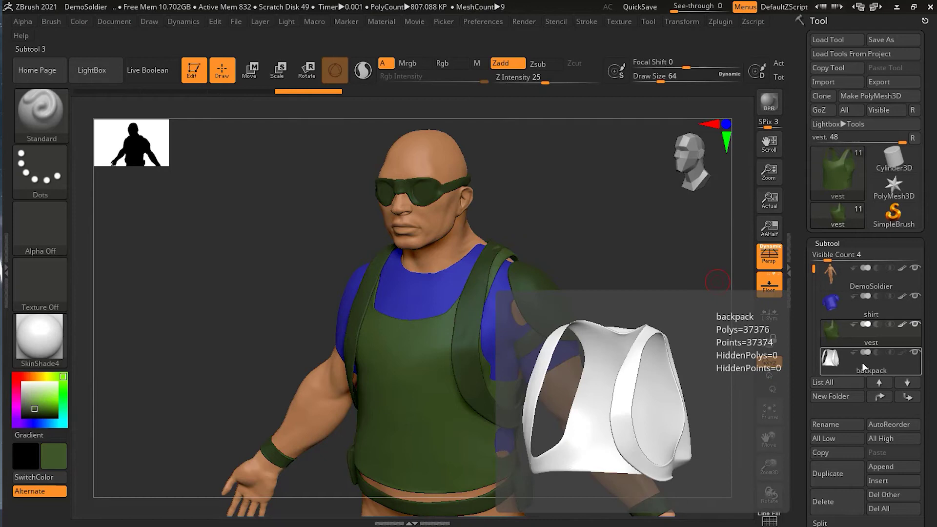
# Step: Make the backpack the active subtool and try light green and dark purple as its colour
pyautogui.click(862, 366)
pyautogui.click(36, 398)
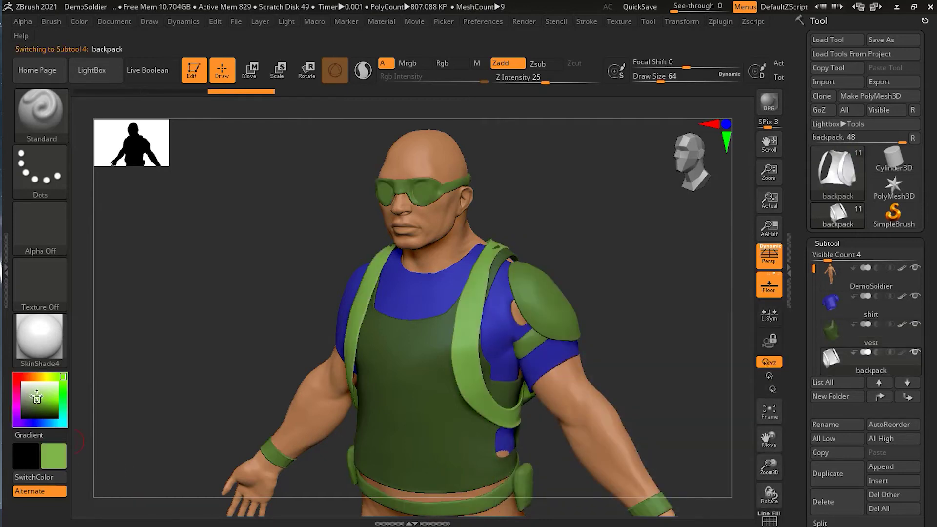
pyautogui.click(18, 406)
pyautogui.click(44, 411)
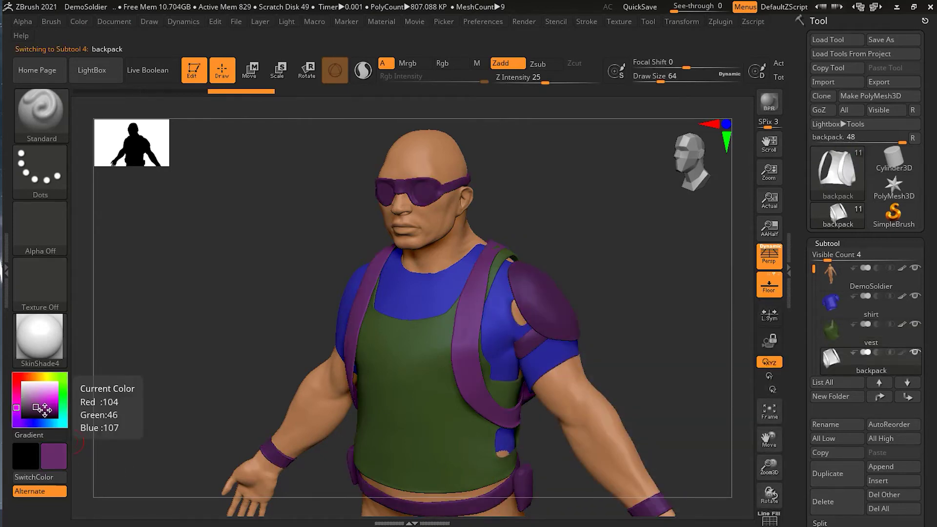
# Step: Make the shoulderGuard the active subtool and fill it with white
pyautogui.moveTo(611, 289); pyautogui.dragTo(633, 267)
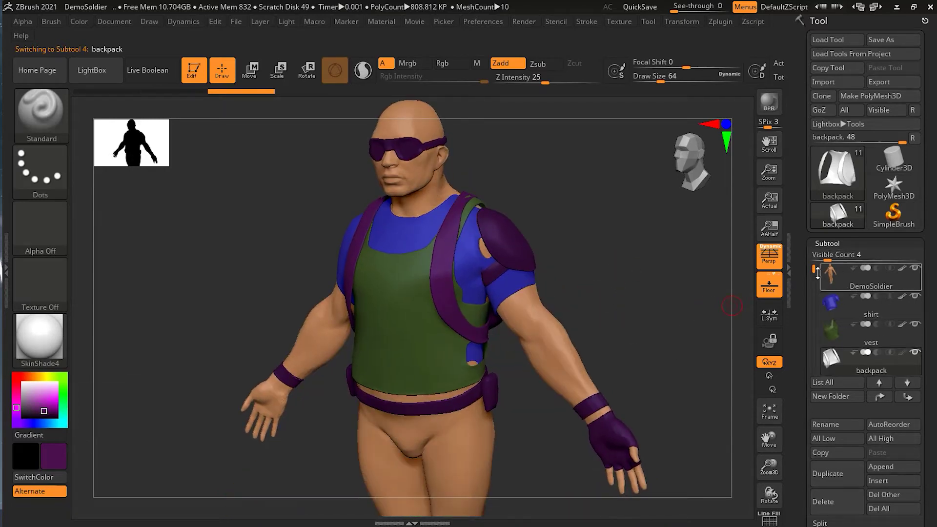
pyautogui.moveTo(813, 271); pyautogui.dragTo(794, 290)
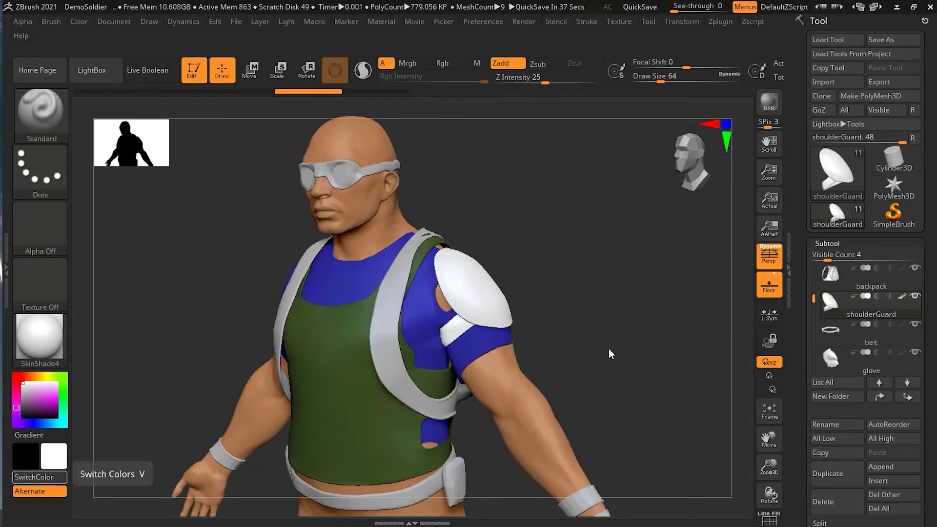
pyautogui.moveTo(608, 347); pyautogui.dragTo(601, 354)
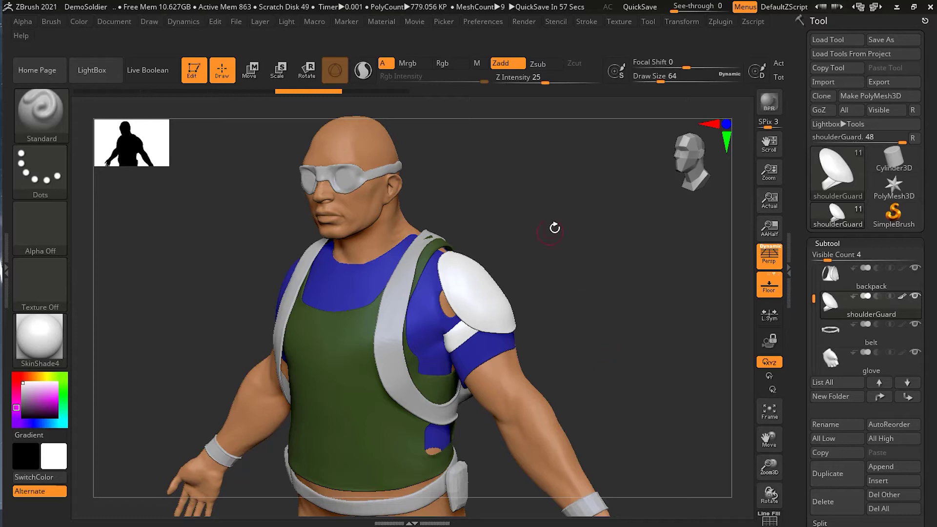
# Step: Enable Mrgb to apply material and colour together, and make the DemoSoldier body the active subtool
pyautogui.click(408, 64)
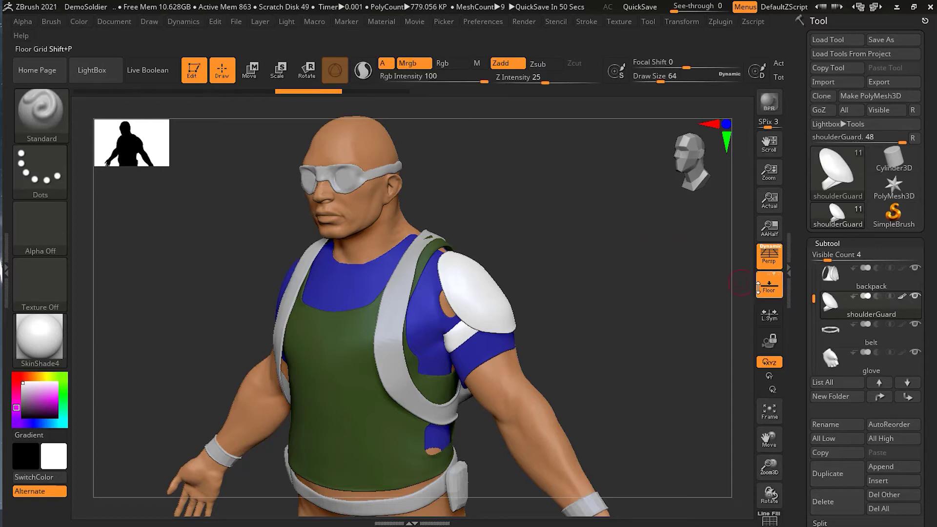
pyautogui.moveTo(817, 301); pyautogui.dragTo(816, 264)
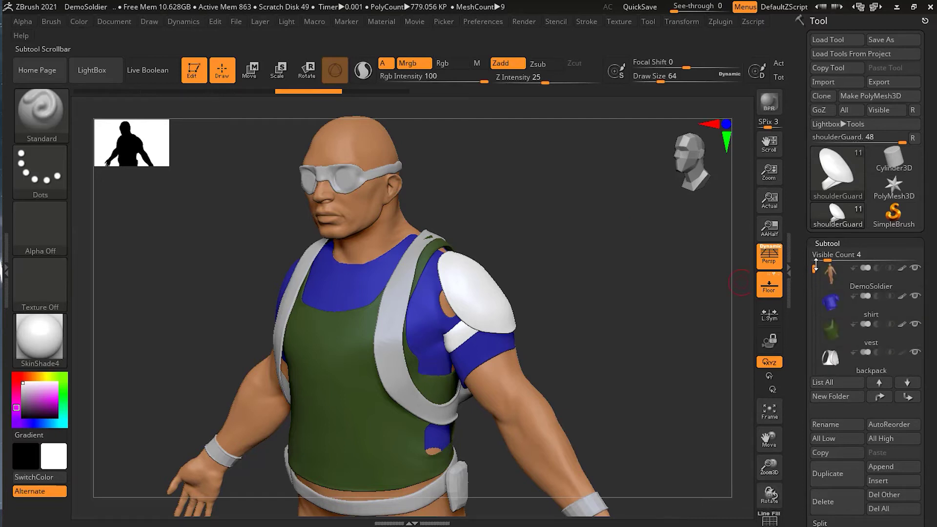
pyautogui.moveTo(874, 283)
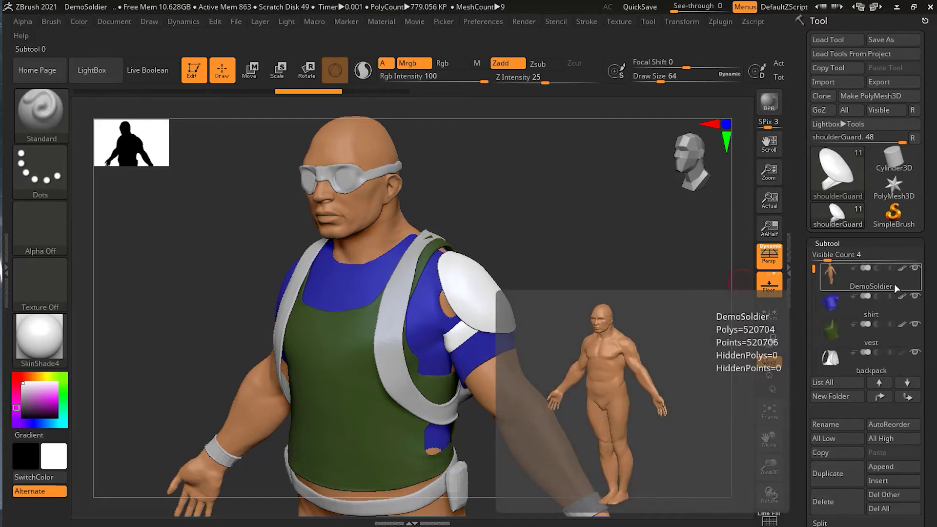
pyautogui.click(896, 283)
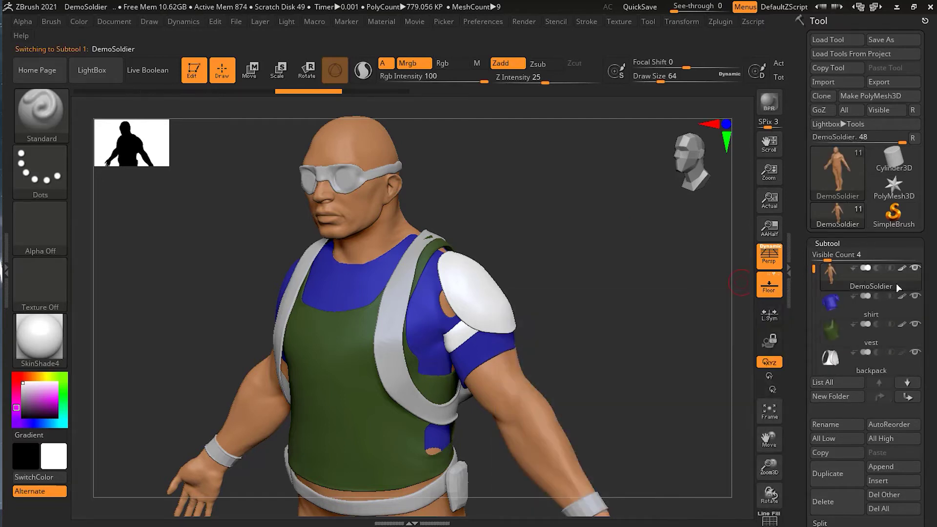
# Step: Choose the PolySkin MatCap material for the DemoSoldier body
pyautogui.click(51, 341)
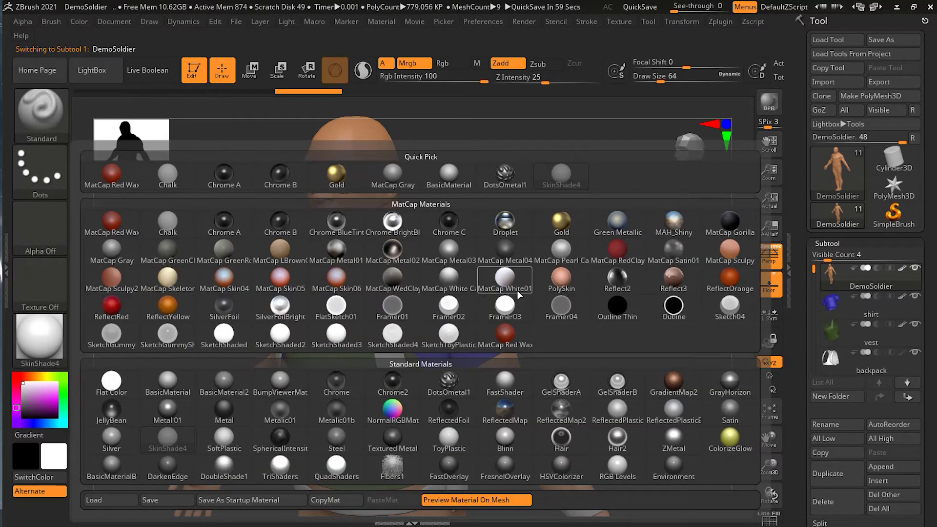
pyautogui.moveTo(552, 290)
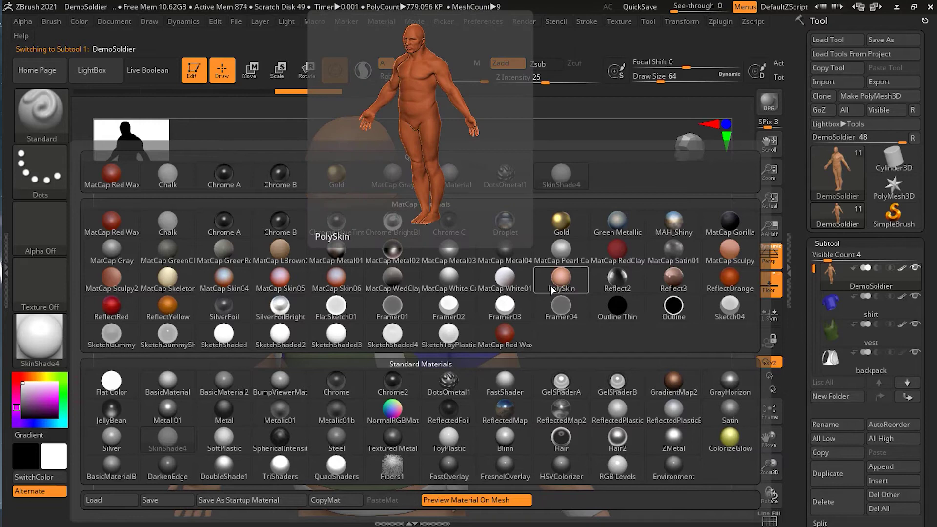
pyautogui.click(552, 290)
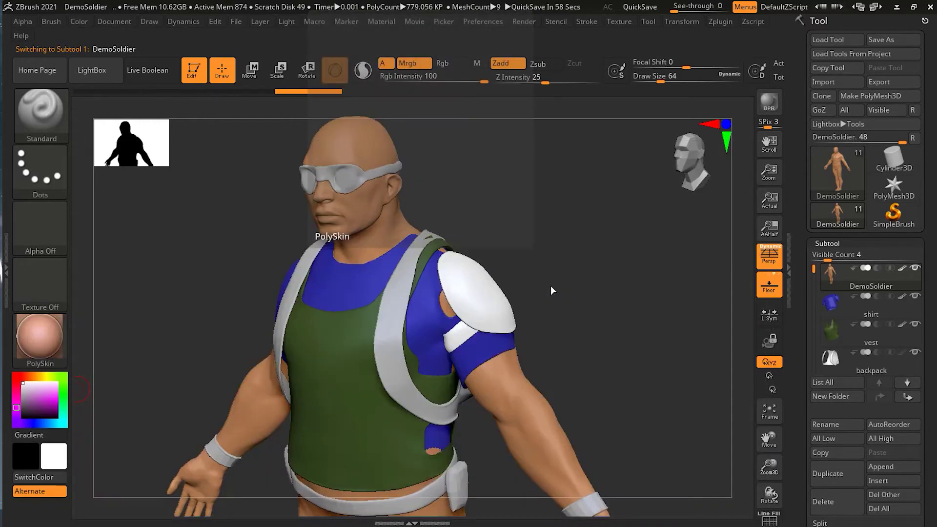
pyautogui.keyDown('shift'); pyautogui.moveTo(563, 284); pyautogui.dragTo(557, 267); pyautogui.keyUp('shift')
# Step: Try the MatCap Sculpy material on the soldier and switch back to PolySkin
pyautogui.click(43, 337)
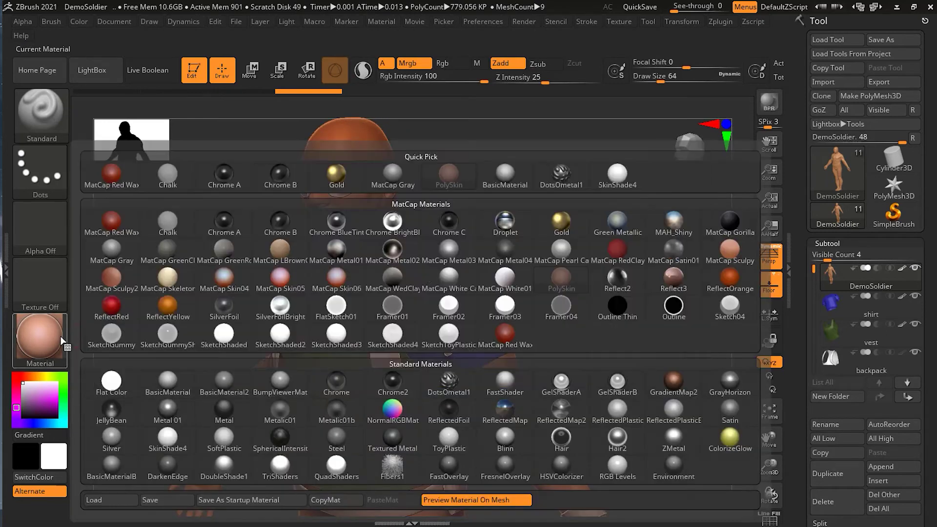
pyautogui.click(733, 254)
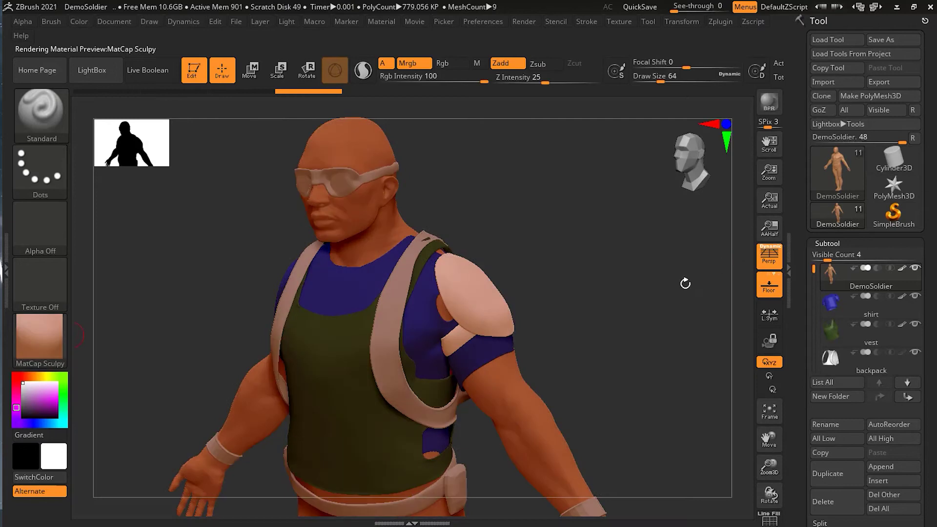
pyautogui.click(33, 335)
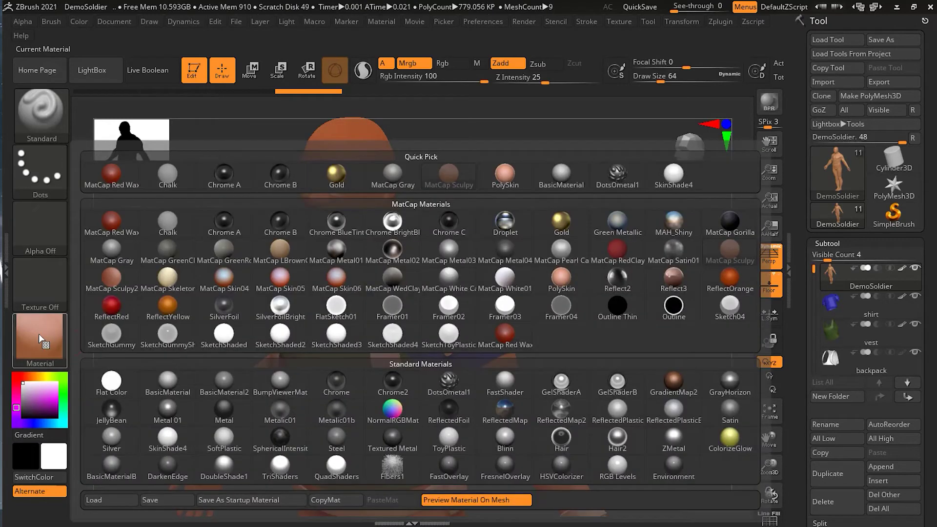
pyautogui.moveTo(577, 276)
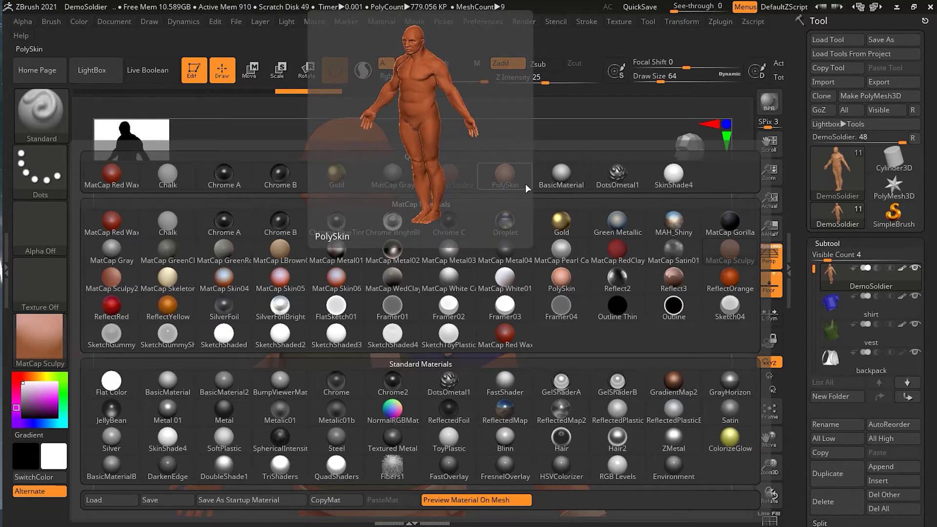
pyautogui.click(515, 181)
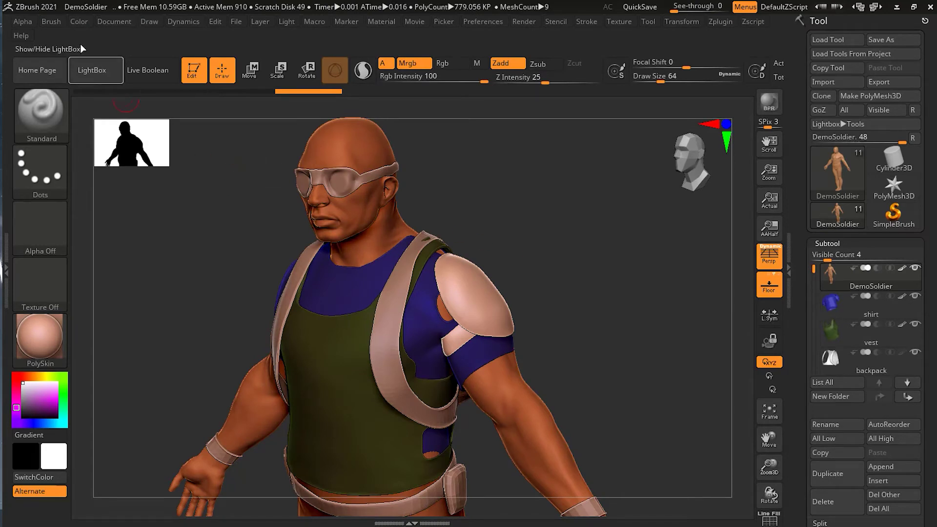
# Step: Fill the DemoSoldier body with the PolySkin material and white, R 255, G 255, B 255
pyautogui.click(79, 21)
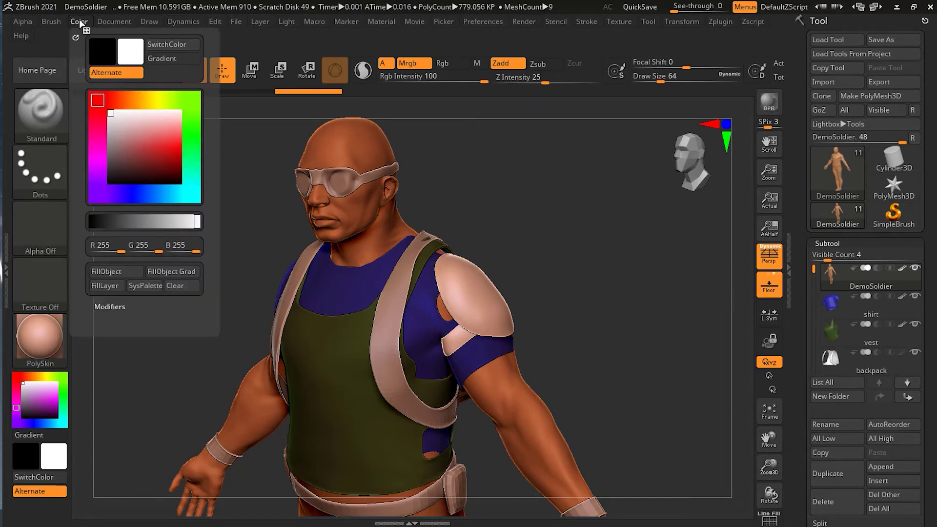
pyautogui.click(129, 271)
pyautogui.moveTo(561, 265); pyautogui.dragTo(537, 265)
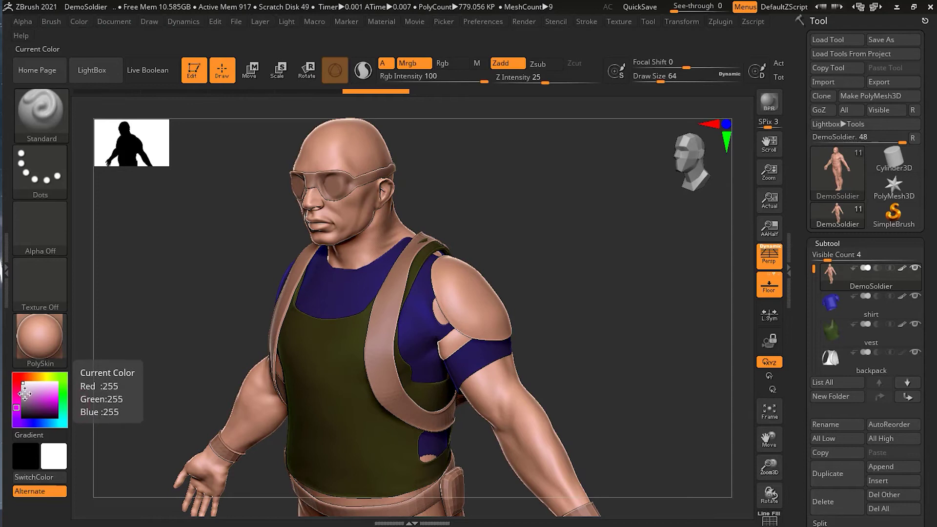
# Step: Try filling the DemoSoldier body with a mauve colour of R 174, G 131, B 176, and undo the fill
pyautogui.click(29, 396)
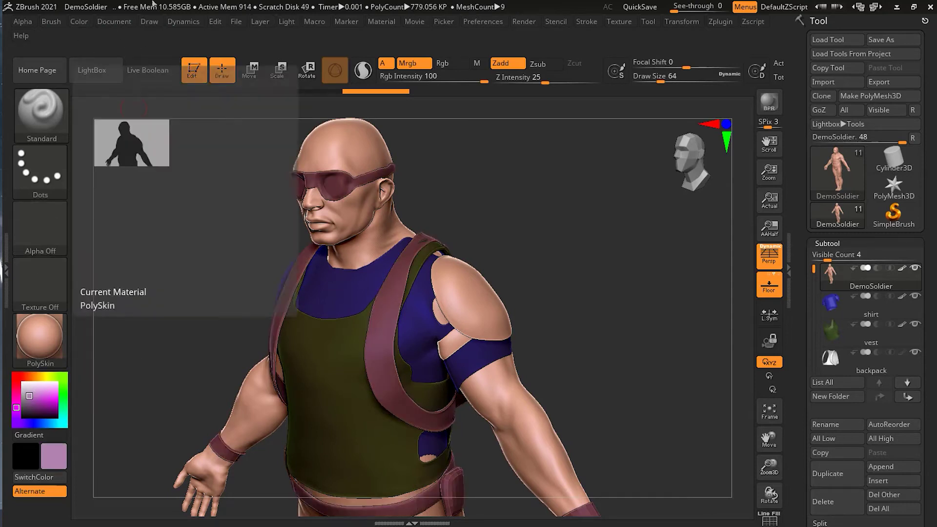
pyautogui.click(80, 22)
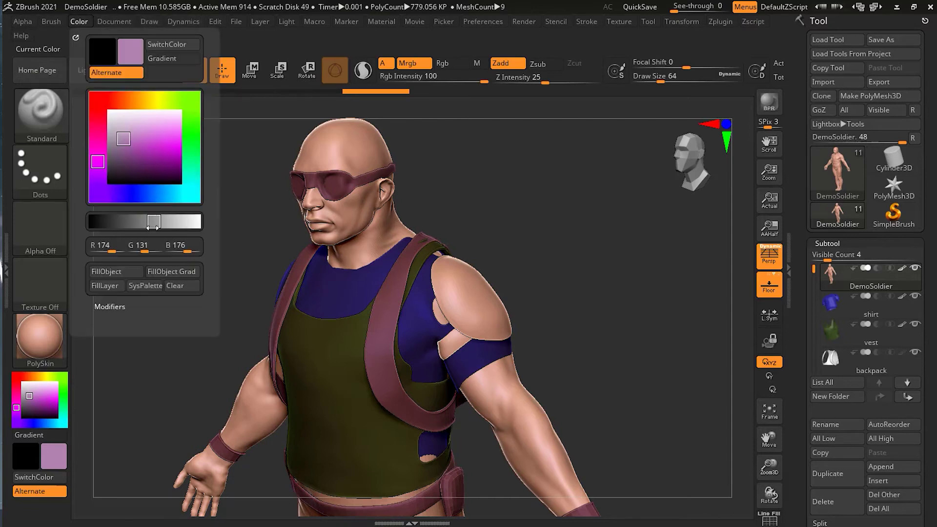
pyautogui.click(128, 271)
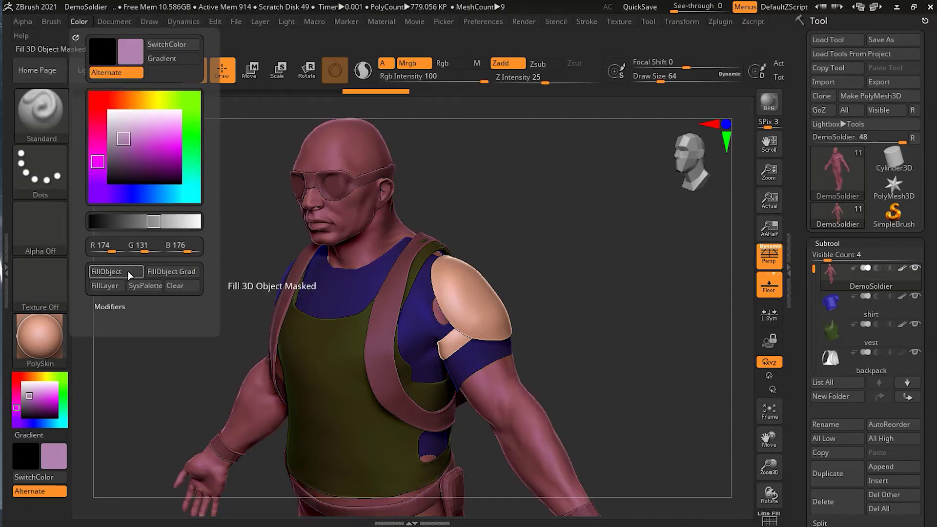
pyautogui.press('ctrl')
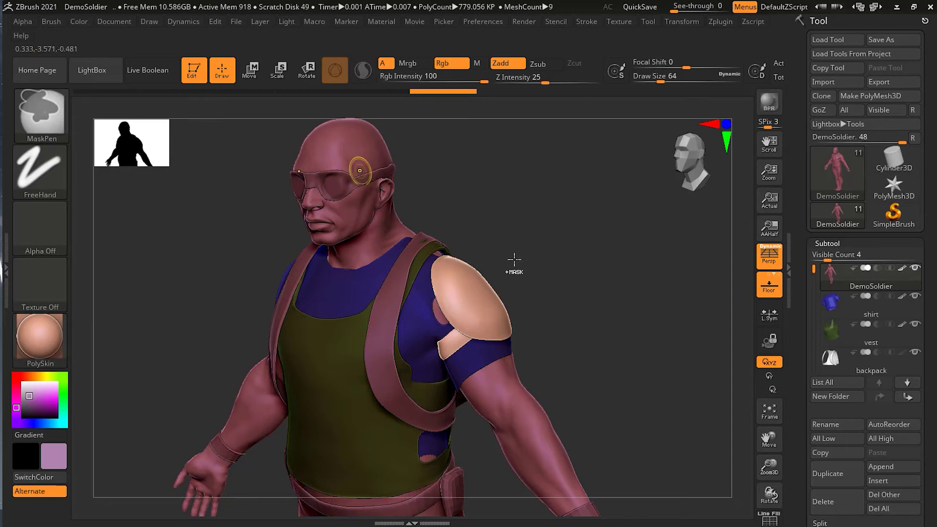
pyautogui.hotkey('ctrl', 'z')
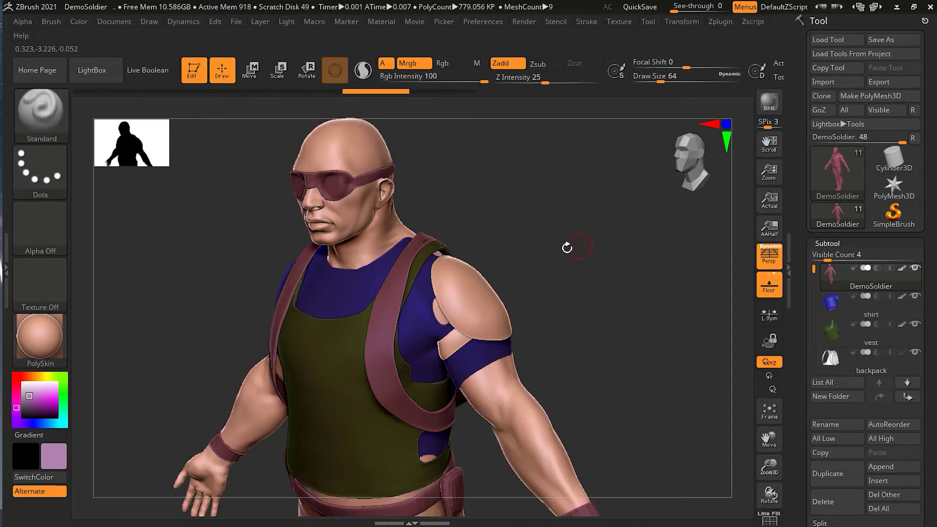
# Step: Make the shirt the active subtool and choose the MatCap GreenRoma material
pyautogui.click(888, 311)
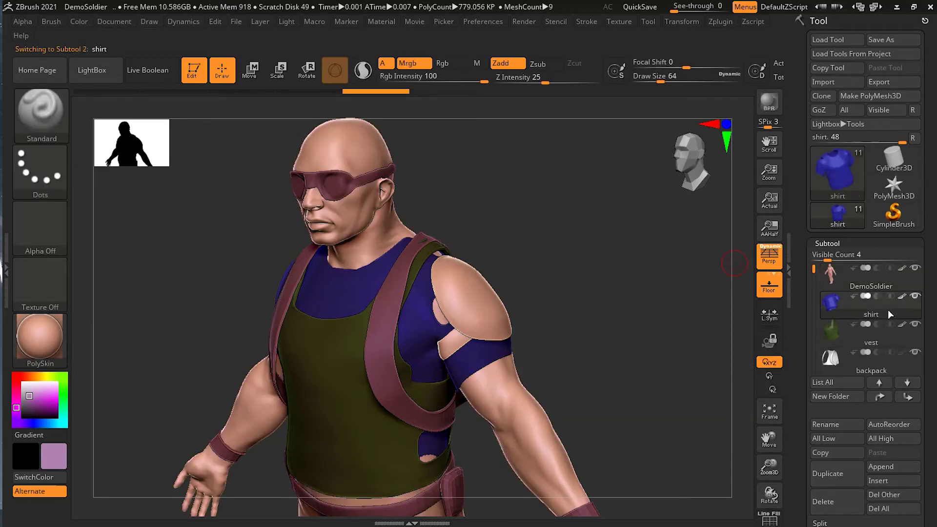
pyautogui.click(41, 351)
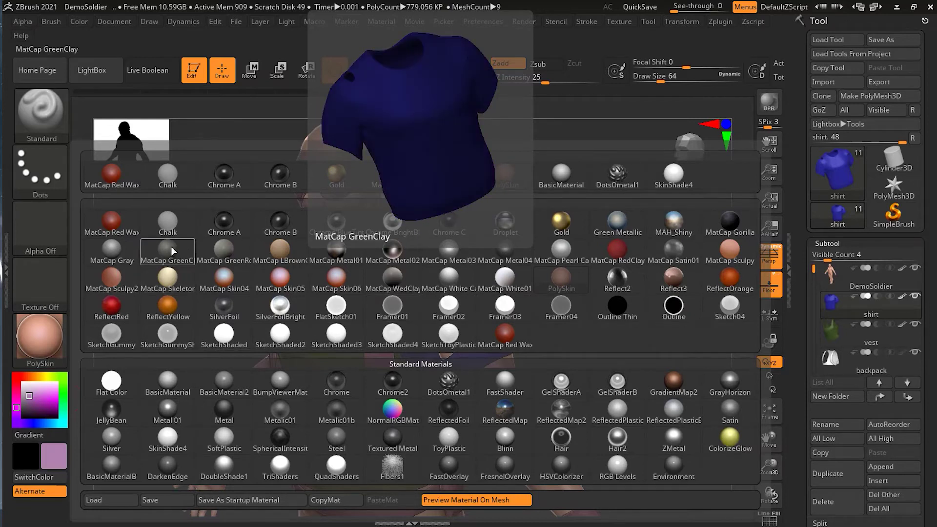
pyautogui.click(219, 251)
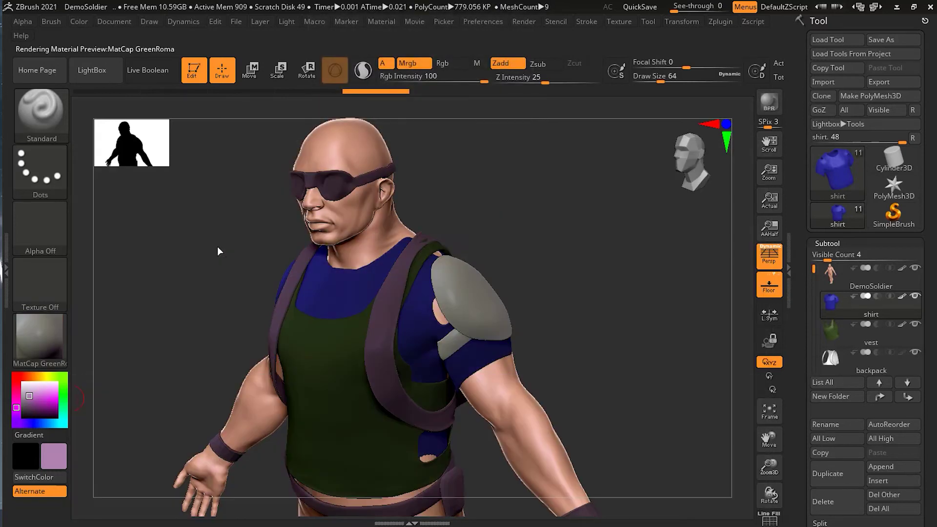
# Step: Fill the shirt with dark blue, R 16, G 32, B 138, together with the MatCap GreenRoma material
pyautogui.click(32, 402)
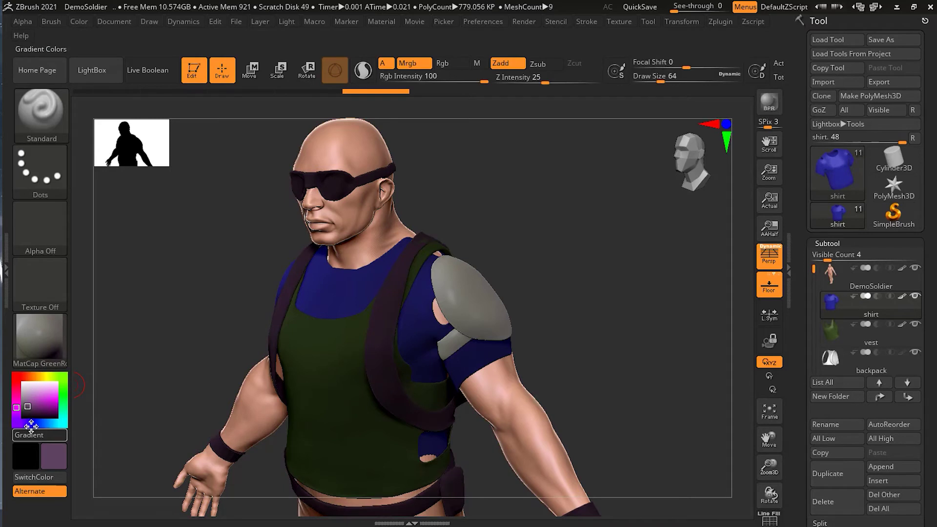
pyautogui.click(37, 404)
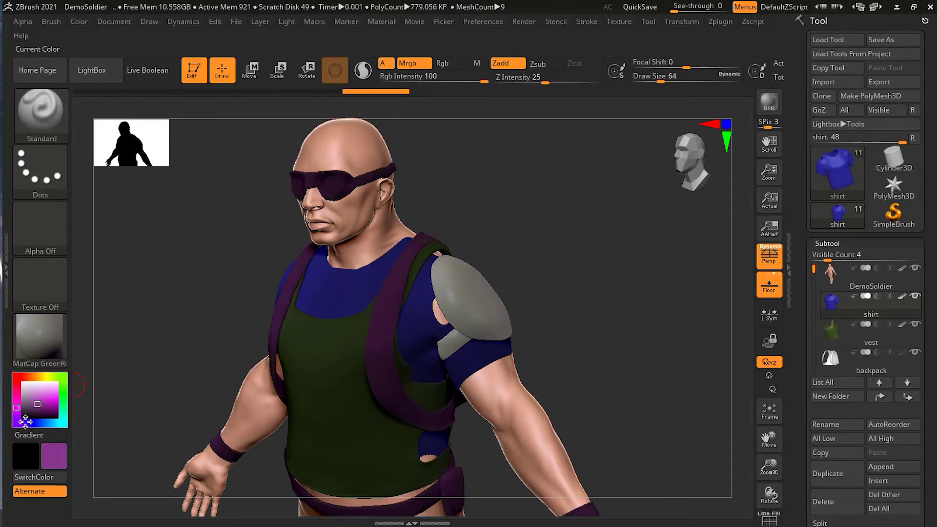
pyautogui.click(37, 422)
pyautogui.click(51, 406)
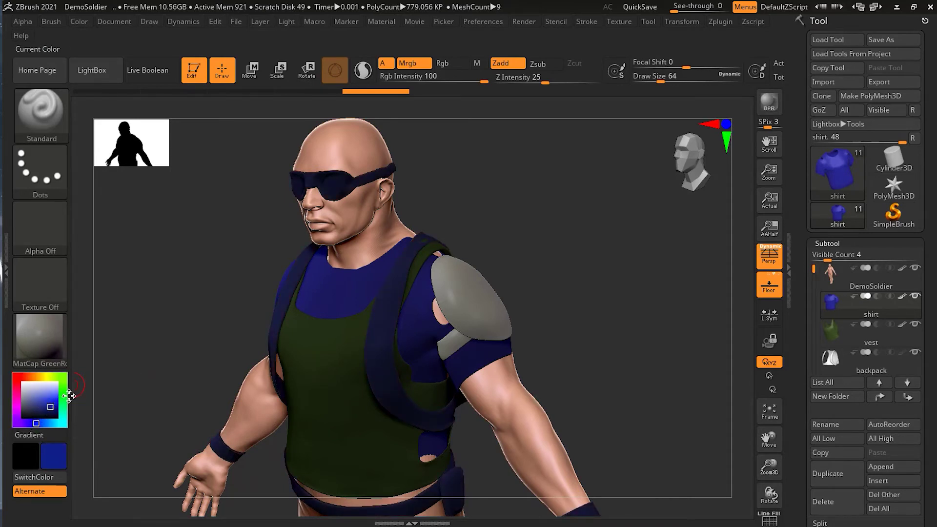
pyautogui.click(79, 21)
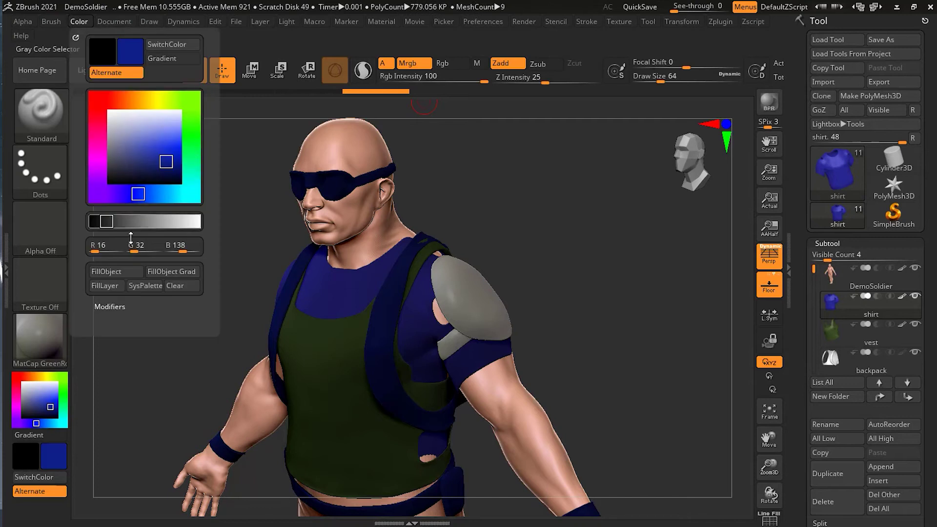
pyautogui.click(120, 270)
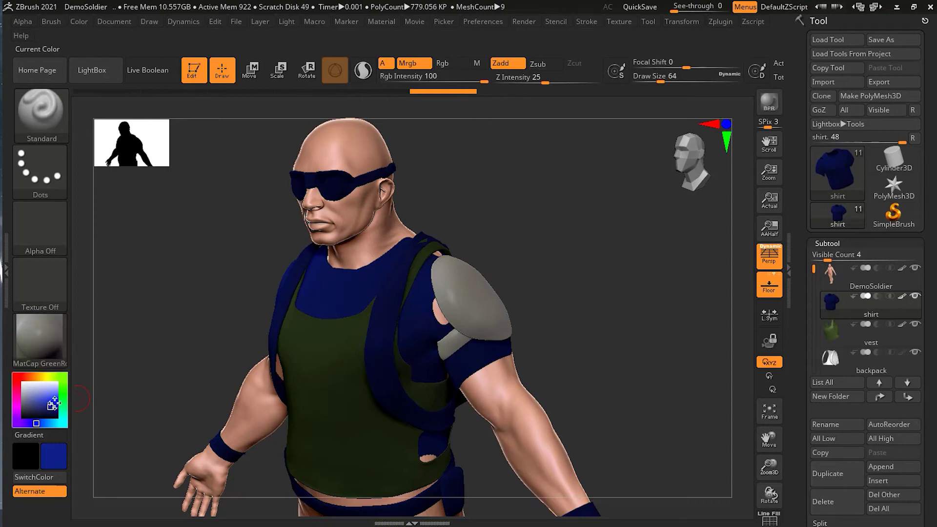
# Step: Make the shoulder guard the active subtool and fill it with the Gold material and white, R 255, G 255, B 255
pyautogui.moveTo(875, 338)
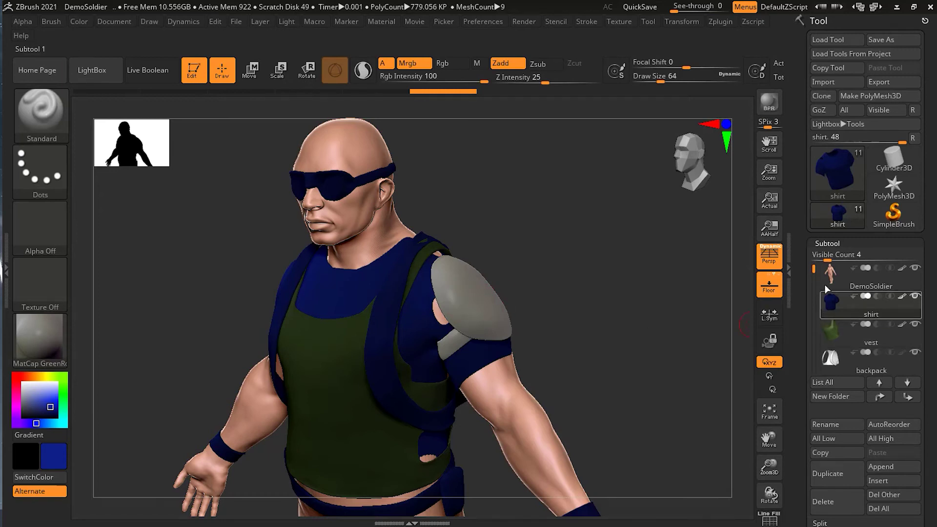
pyautogui.keyDown('alt'); pyautogui.click(490, 314); pyautogui.keyUp('alt')
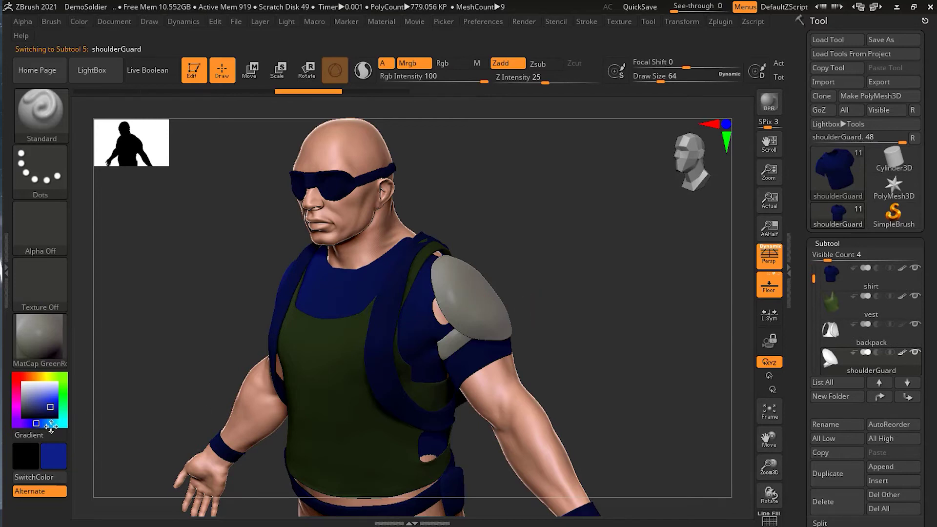
pyautogui.click(41, 344)
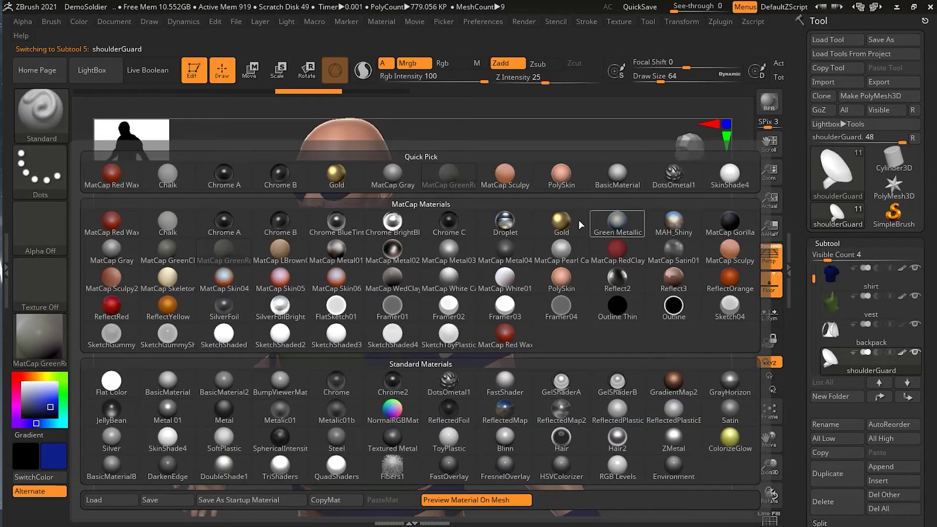
pyautogui.click(560, 221)
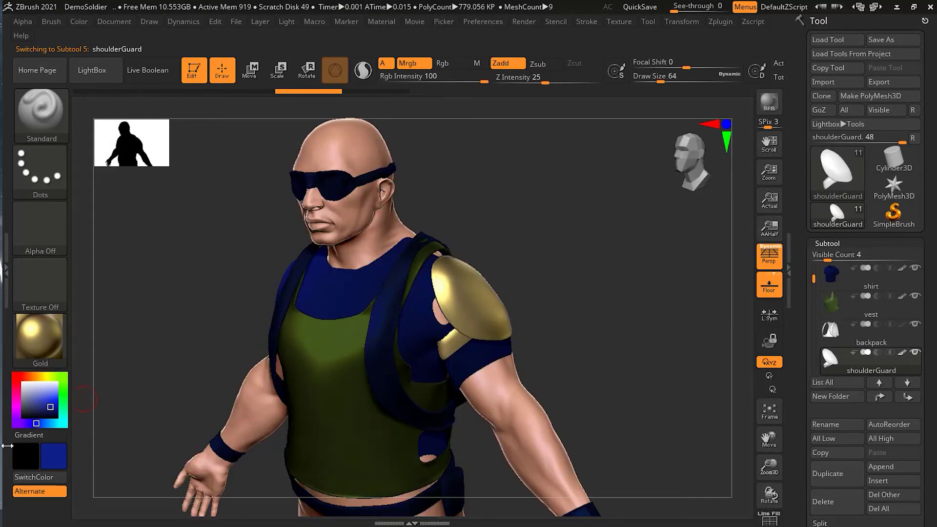
pyautogui.moveTo(34, 405); pyautogui.dragTo(16, 378)
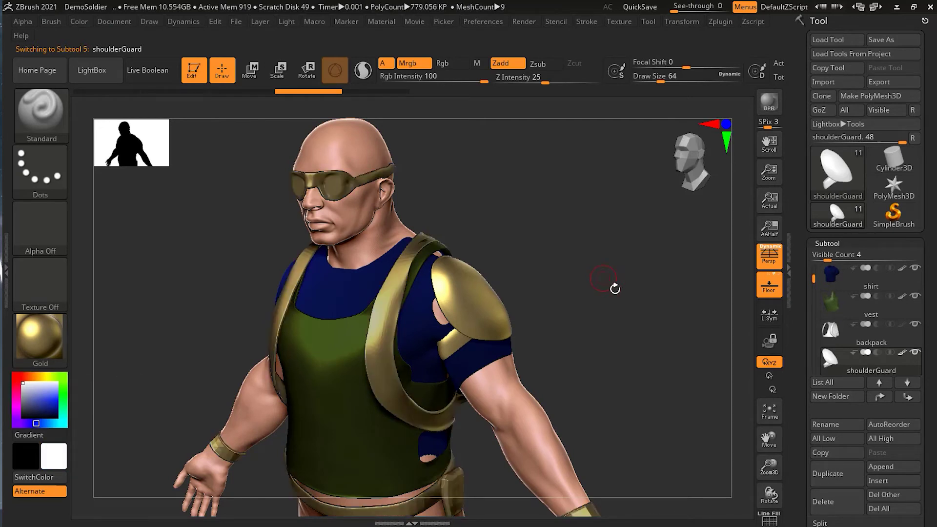
pyautogui.click(77, 21)
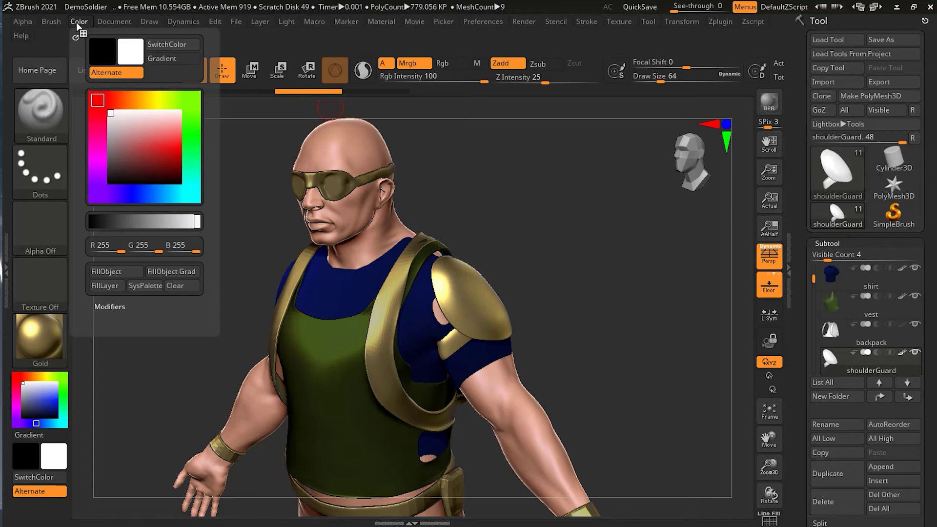
pyautogui.click(118, 272)
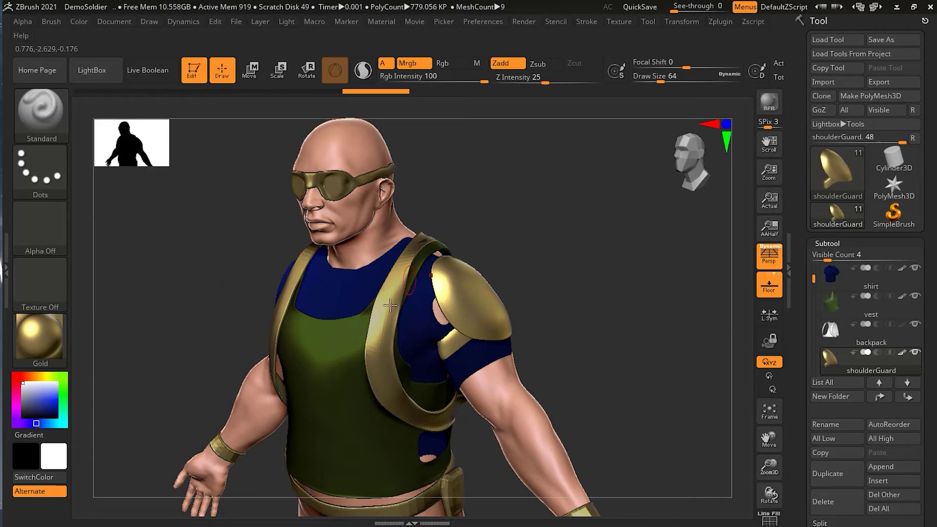
# Step: Make the backpack the active subtool and fill it with the ReflectYellow material and white
pyautogui.click(882, 348)
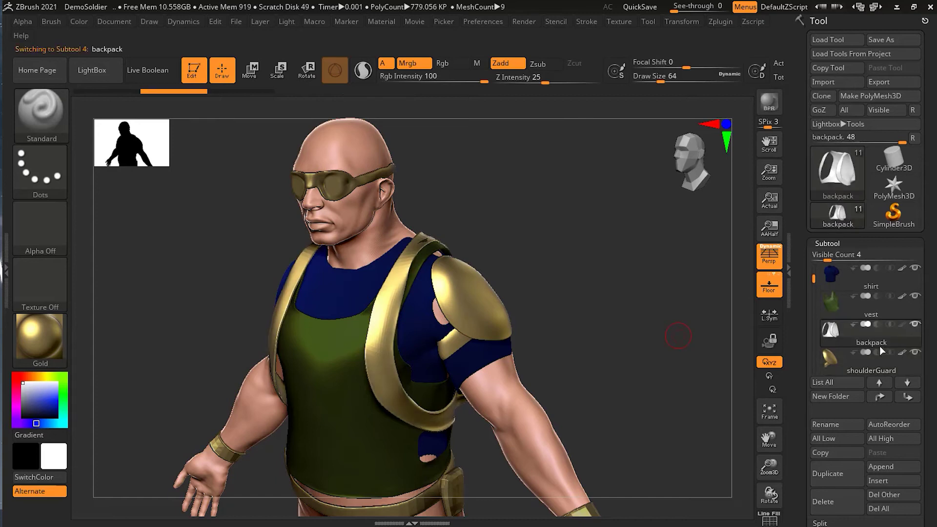
pyautogui.click(47, 345)
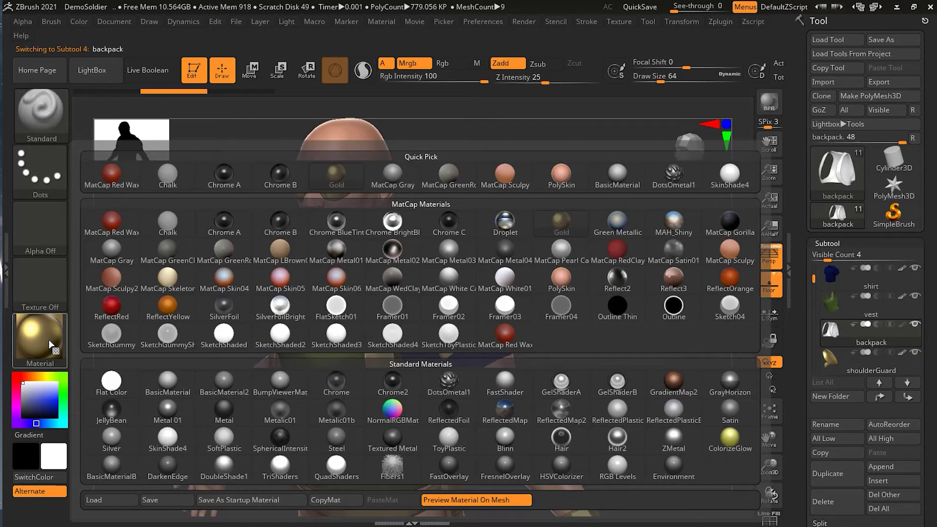
pyautogui.click(176, 307)
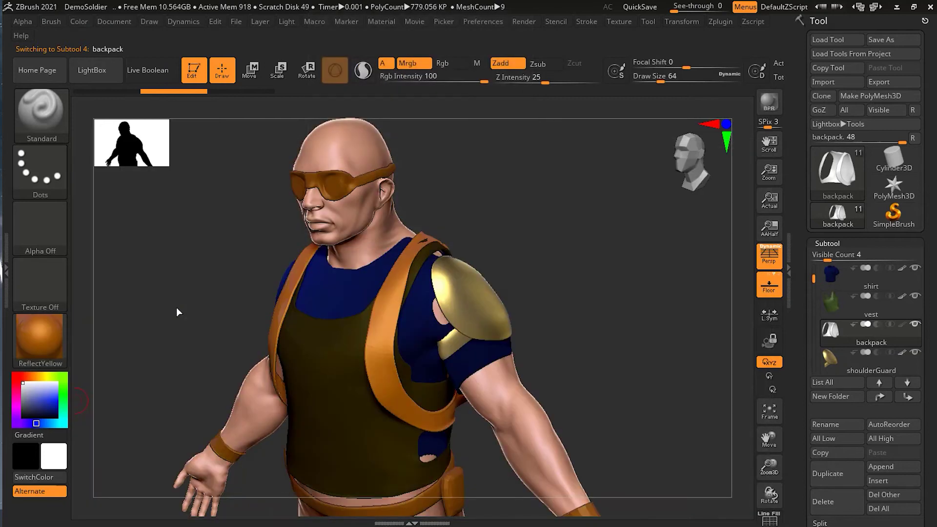
pyautogui.click(84, 21)
pyautogui.click(124, 271)
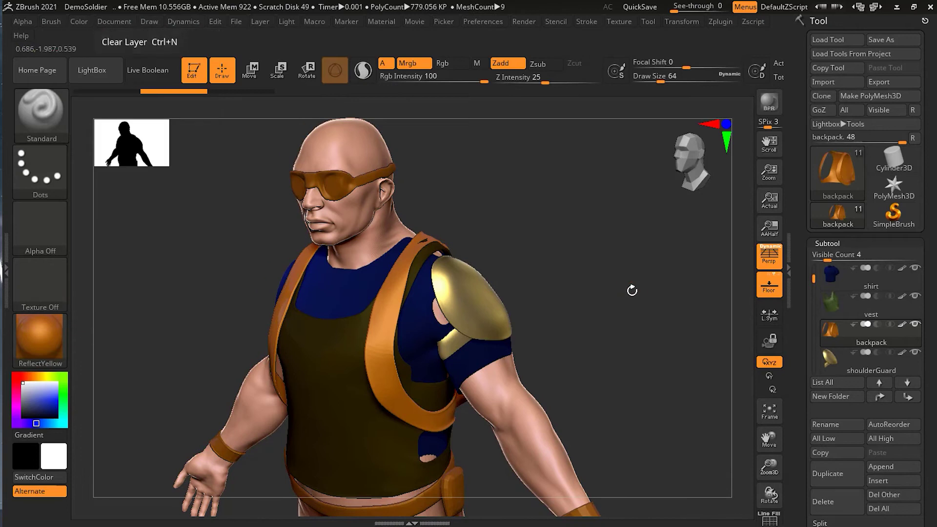
# Step: Fill the vest with the SkinShade4 material and near-white, R 251, G 251, B 251
pyautogui.moveTo(620, 287); pyautogui.dragTo(602, 308)
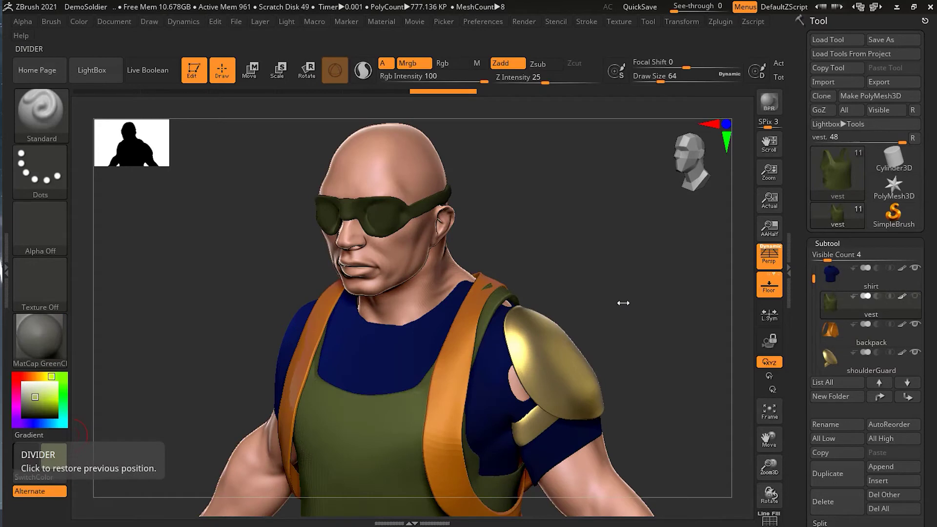
pyautogui.moveTo(623, 303)
pyautogui.mouseDown()
pyautogui.moveTo(630, 297)
pyautogui.moveTo(636, 326)
pyautogui.moveTo(644, 314)
pyautogui.moveTo(615, 306)
pyautogui.moveTo(602, 316)
pyautogui.moveTo(626, 307)
pyautogui.moveTo(684, 390)
pyautogui.moveTo(661, 309)
pyautogui.moveTo(674, 351)
pyautogui.mouseUp()
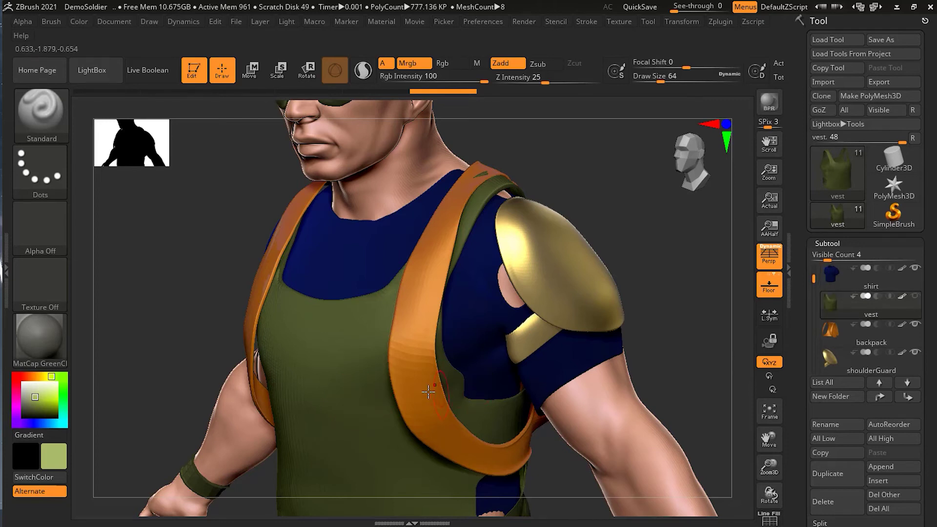
pyautogui.keyDown('shift'); pyautogui.moveTo(645, 310); pyautogui.dragTo(654, 339); pyautogui.keyUp('shift')
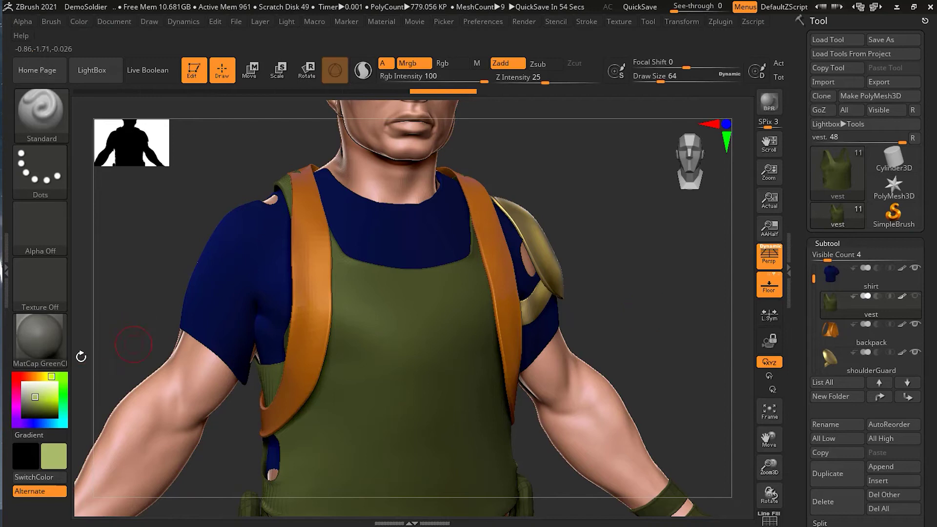
pyautogui.click(39, 351)
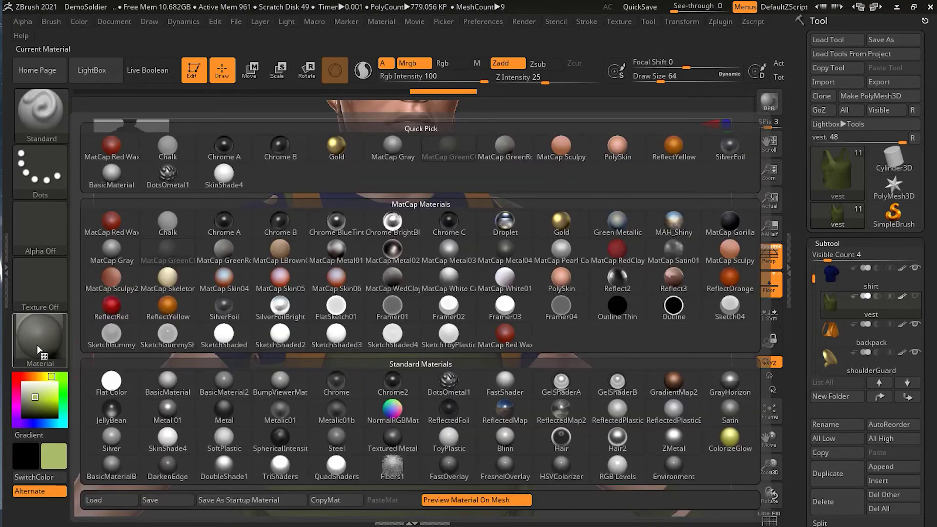
pyautogui.click(231, 176)
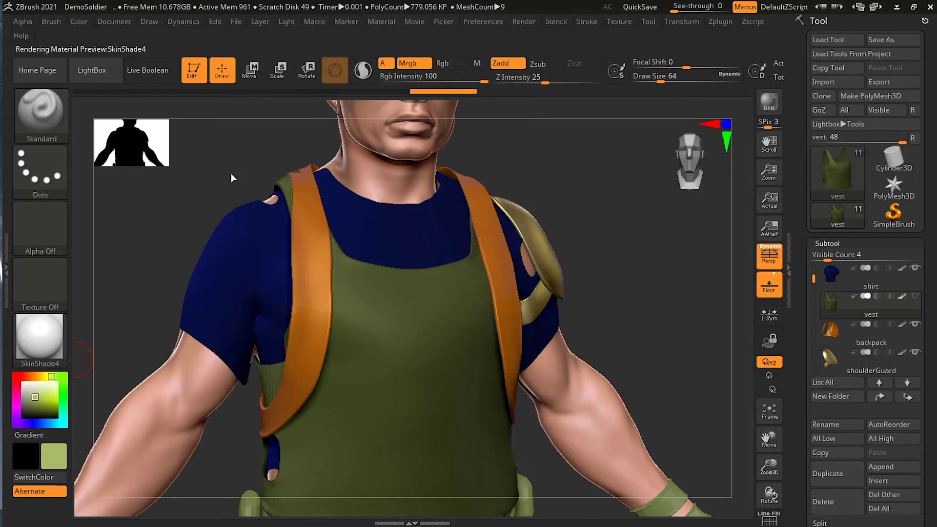
pyautogui.moveTo(29, 391); pyautogui.dragTo(21, 379)
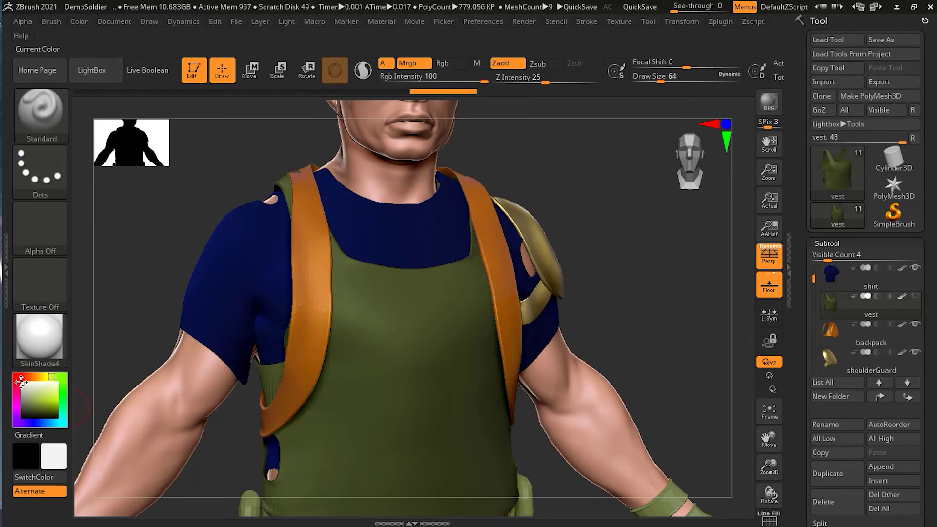
pyautogui.click(76, 22)
pyautogui.click(114, 272)
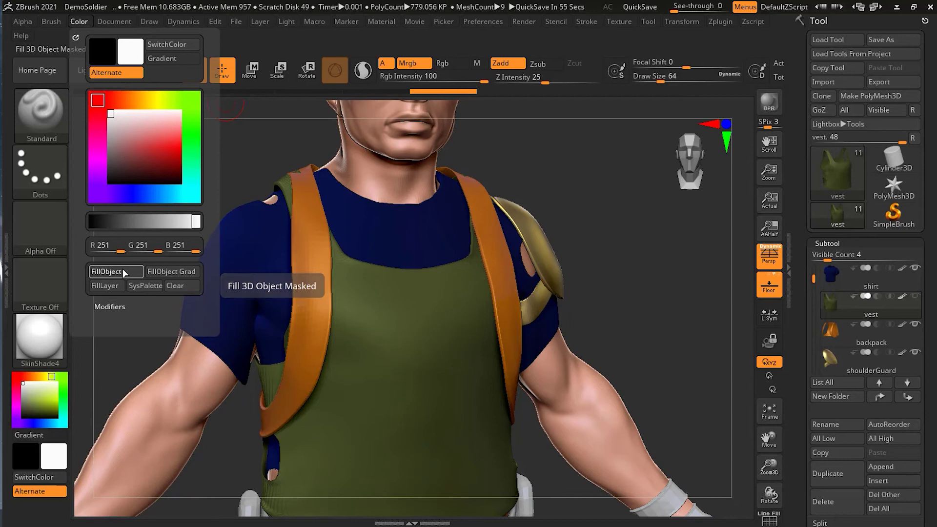
# Step: Set the Standard brush to apply material only, with colour and both Zadd and Zsub turned off
pyautogui.moveTo(596, 188)
pyautogui.mouseDown()
pyautogui.moveTo(583, 203)
pyautogui.moveTo(646, 318)
pyautogui.moveTo(638, 302)
pyautogui.moveTo(665, 310)
pyautogui.moveTo(669, 293)
pyautogui.moveTo(628, 283)
pyautogui.moveTo(650, 296)
pyautogui.mouseUp()
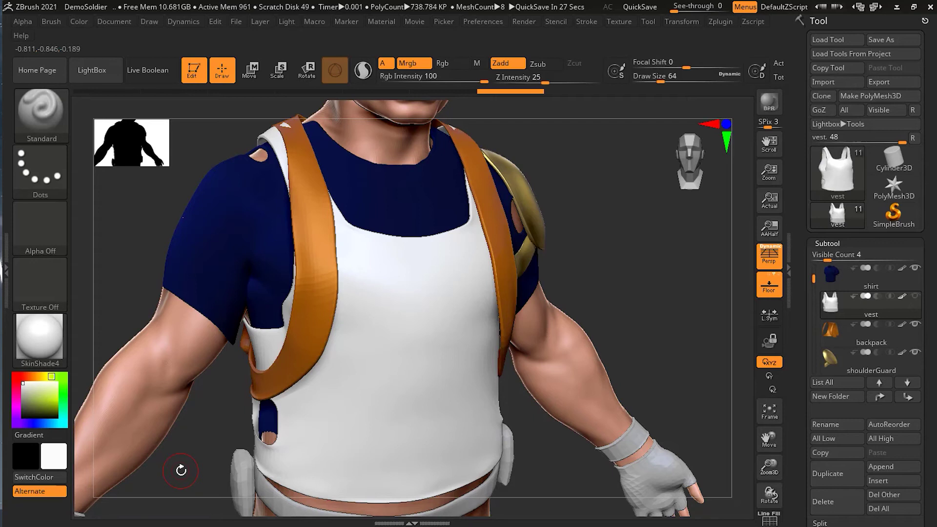
pyautogui.click(452, 64)
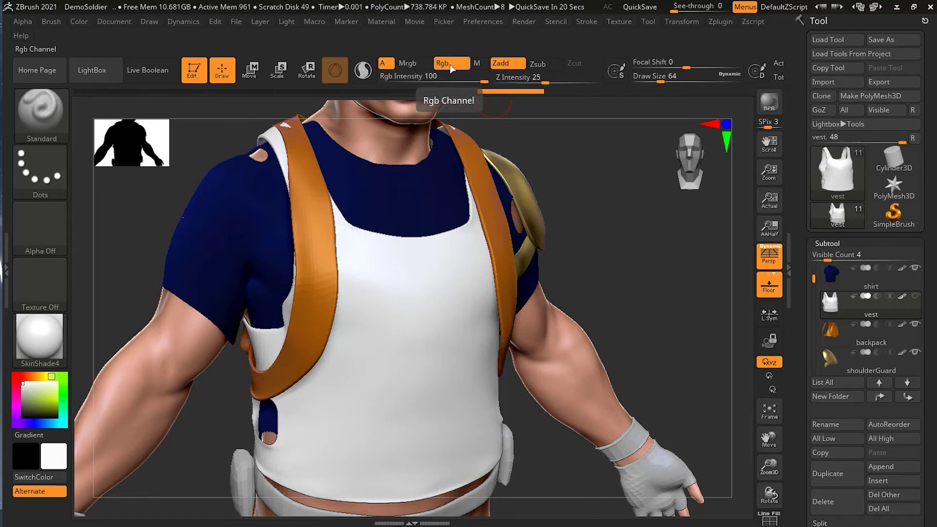
pyautogui.click(479, 64)
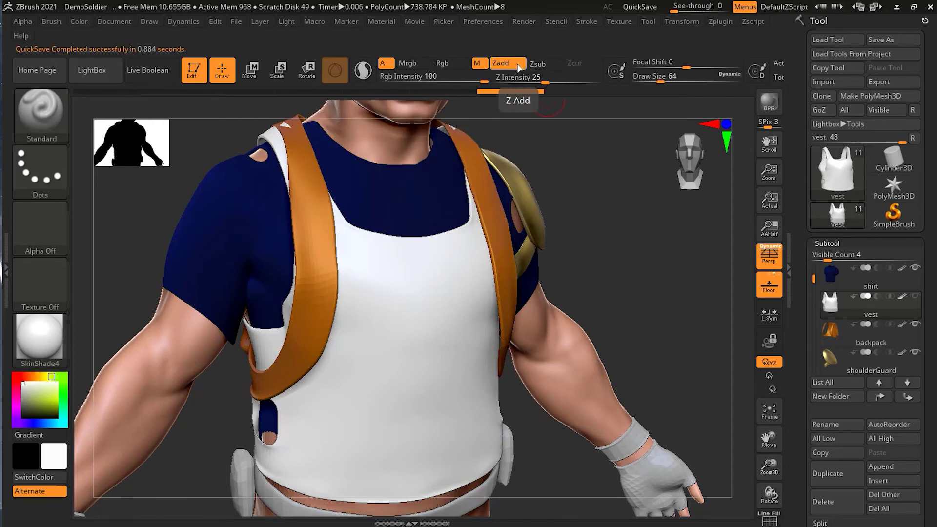
pyautogui.click(538, 64)
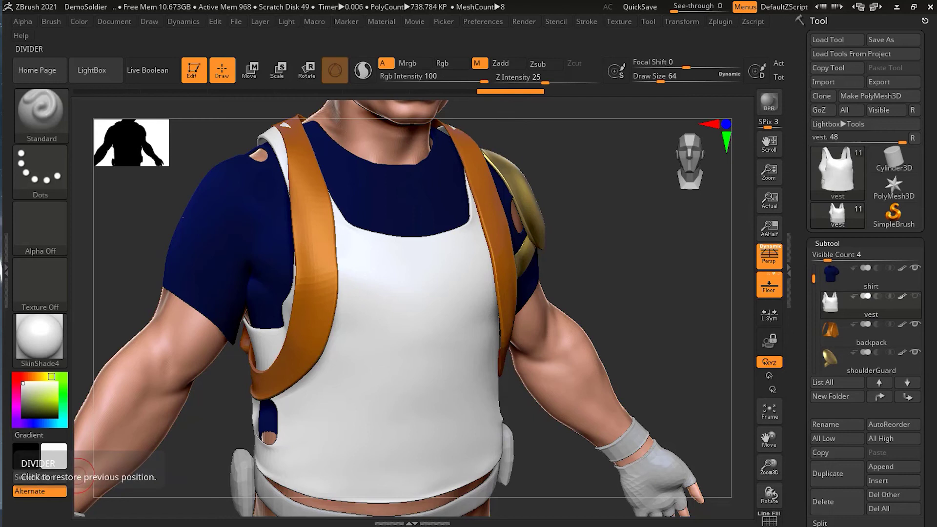
# Step: Choose the ReflectRed material and paint a thick S-shaped stroke down the front of the vest
pyautogui.click(46, 338)
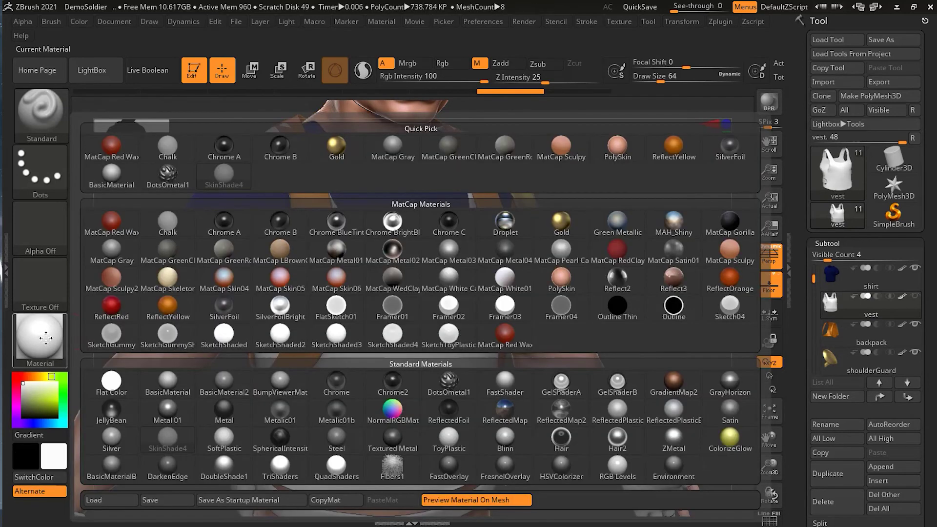
pyautogui.moveTo(126, 317)
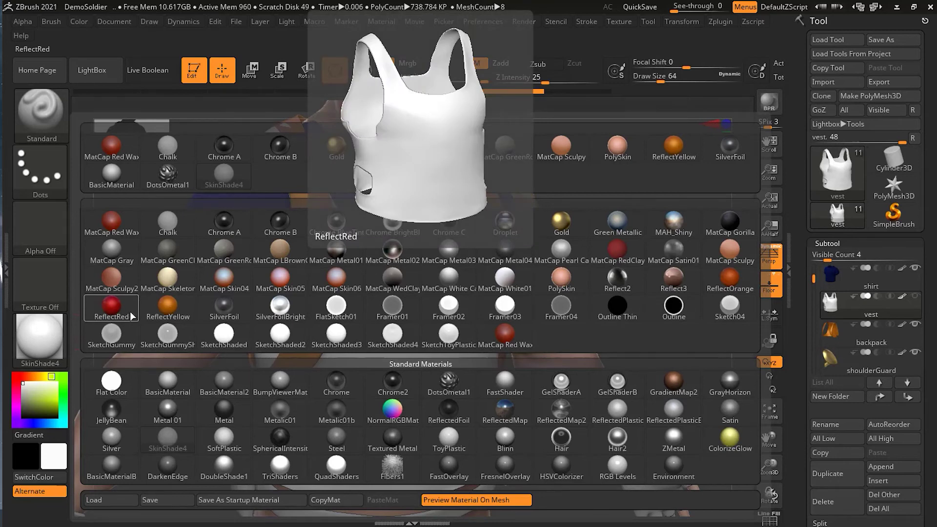
pyautogui.click(113, 301)
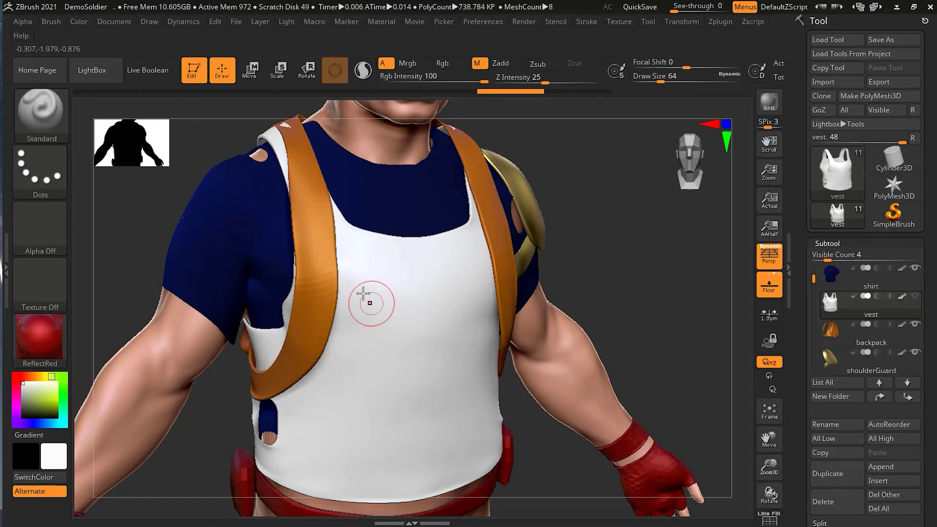
pyautogui.moveTo(362, 279)
pyautogui.mouseDown()
pyautogui.moveTo(414, 315)
pyautogui.moveTo(347, 413)
pyautogui.moveTo(439, 450)
pyautogui.moveTo(456, 390)
pyautogui.mouseUp()
# Step: Examine the red material stroke and its edges on the vest from close up and several angles
pyautogui.moveTo(599, 324)
pyautogui.mouseDown()
pyautogui.moveTo(613, 274)
pyautogui.moveTo(674, 279)
pyautogui.moveTo(600, 275)
pyautogui.moveTo(634, 268)
pyautogui.moveTo(509, 307)
pyautogui.mouseUp()
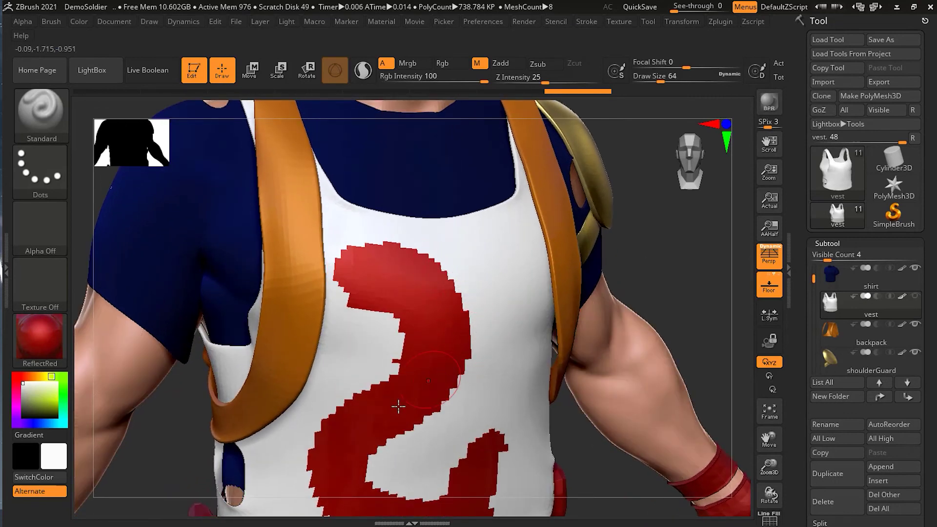
pyautogui.moveTo(673, 246); pyautogui.dragTo(668, 231)
pyautogui.moveTo(711, 253); pyautogui.dragTo(655, 282)
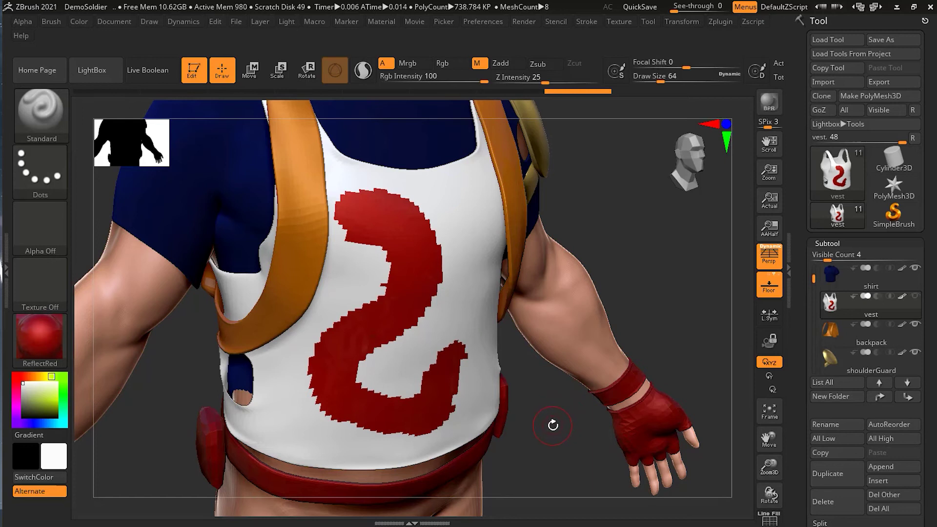
pyautogui.moveTo(551, 431)
pyautogui.mouseDown()
pyautogui.moveTo(572, 429)
pyautogui.moveTo(578, 439)
pyautogui.mouseUp()
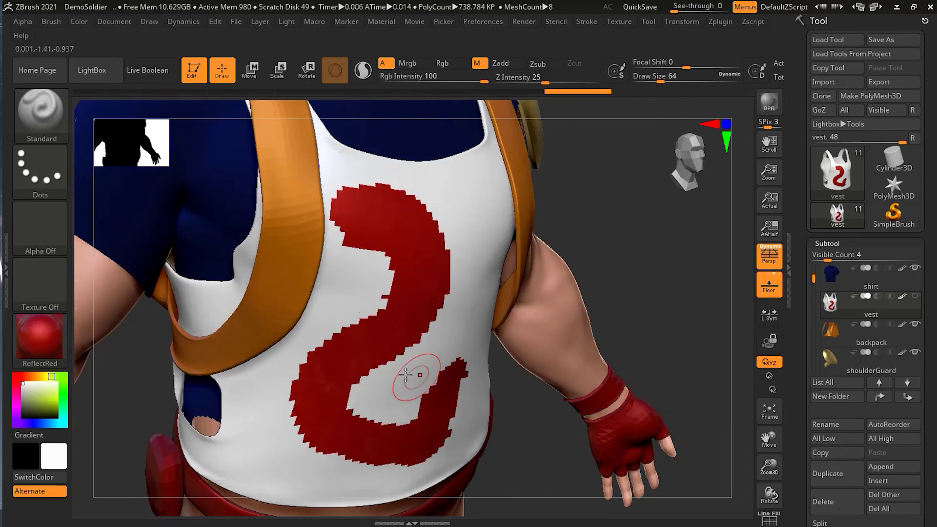
pyautogui.moveTo(586, 229); pyautogui.dragTo(580, 234)
pyautogui.moveTo(585, 441); pyautogui.dragTo(587, 442)
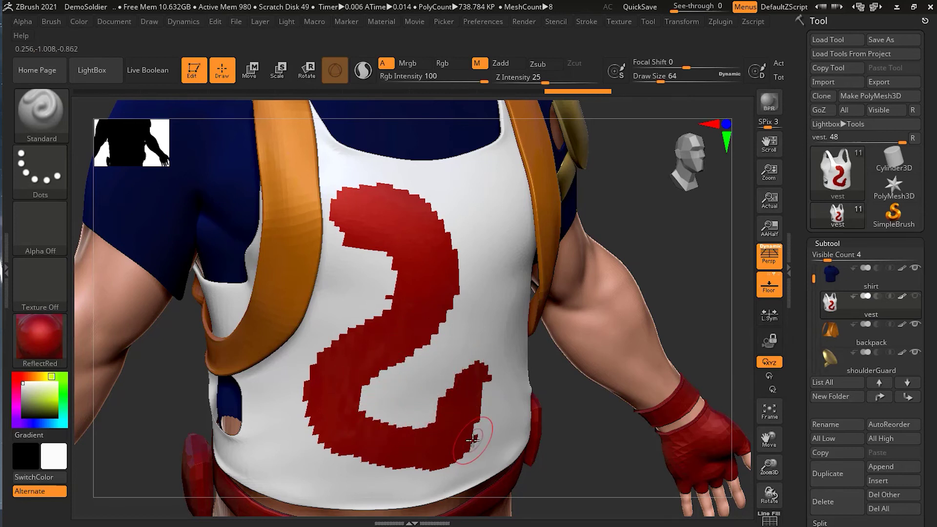
pyautogui.moveTo(580, 429); pyautogui.dragTo(584, 424)
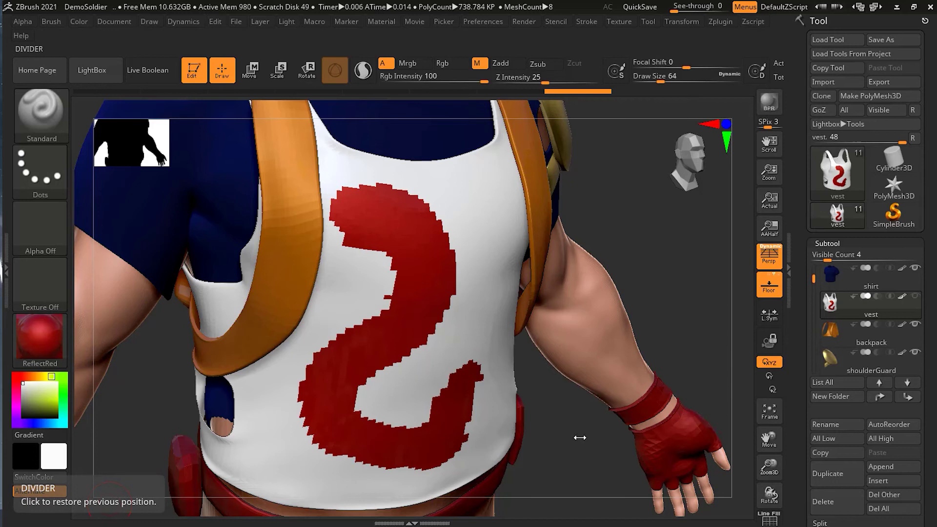
# Step: Subdivide the vest one more level and repaint the S-shaped stroke on its front with the ReflectRed material
pyautogui.moveTo(578, 435); pyautogui.dragTo(561, 427)
pyautogui.press('ctrl')
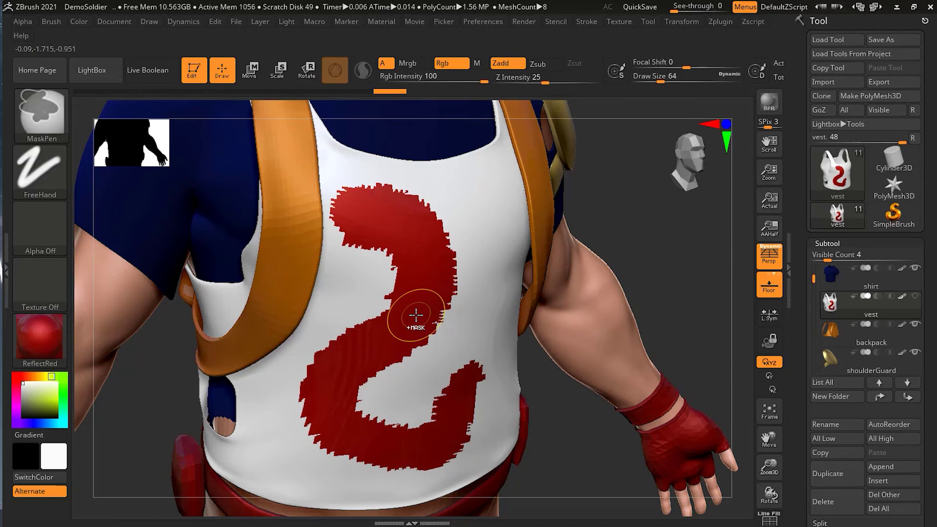
pyautogui.moveTo(377, 262)
pyautogui.mouseDown()
pyautogui.moveTo(387, 312)
pyautogui.moveTo(384, 247)
pyautogui.moveTo(348, 195)
pyautogui.moveTo(439, 256)
pyautogui.moveTo(385, 339)
pyautogui.moveTo(362, 403)
pyautogui.moveTo(423, 427)
pyautogui.moveTo(467, 368)
pyautogui.moveTo(448, 452)
pyautogui.moveTo(337, 447)
pyautogui.moveTo(368, 263)
pyautogui.moveTo(418, 291)
pyautogui.moveTo(387, 437)
pyautogui.mouseUp()
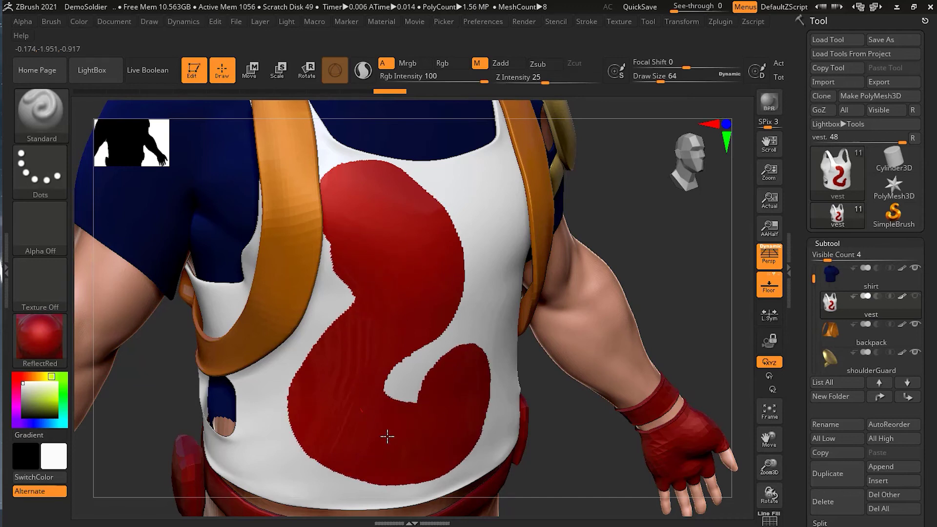
pyautogui.moveTo(576, 435); pyautogui.dragTo(653, 429)
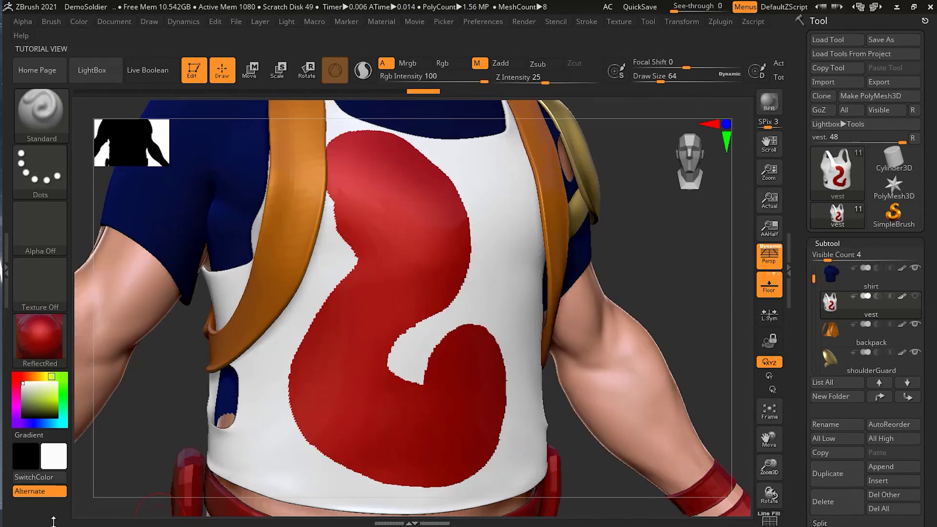
# Step: Refill the whole vest with only the SkinShade4 material, covering the red stroke
pyautogui.moveTo(671, 266); pyautogui.dragTo(650, 305)
pyautogui.click(49, 340)
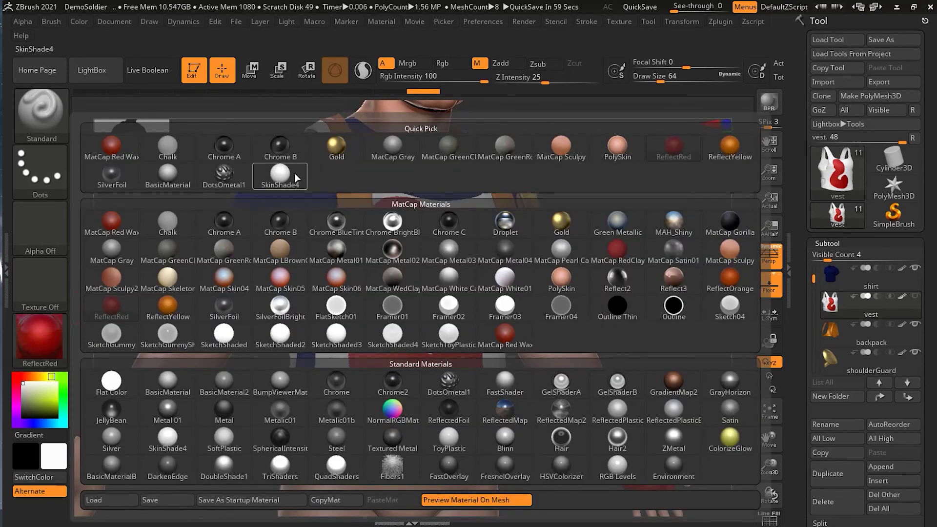
pyautogui.click(280, 175)
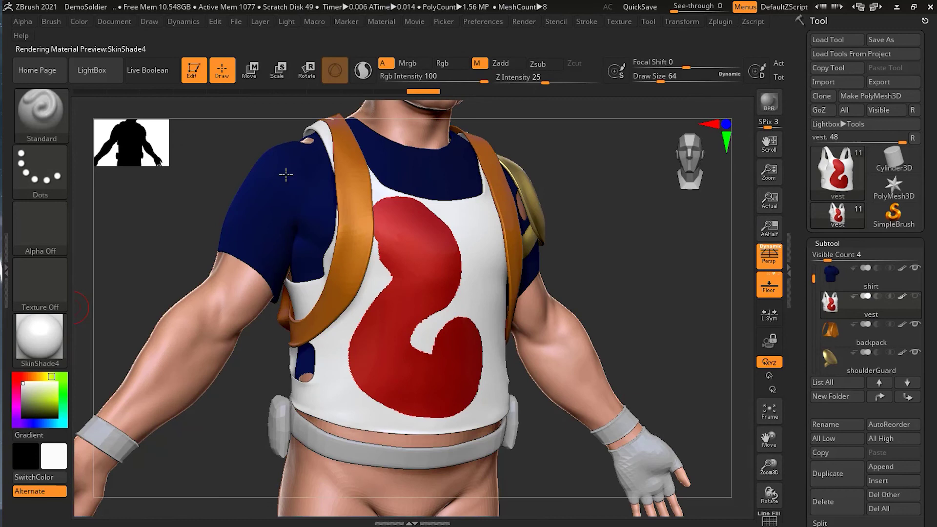
pyautogui.click(82, 22)
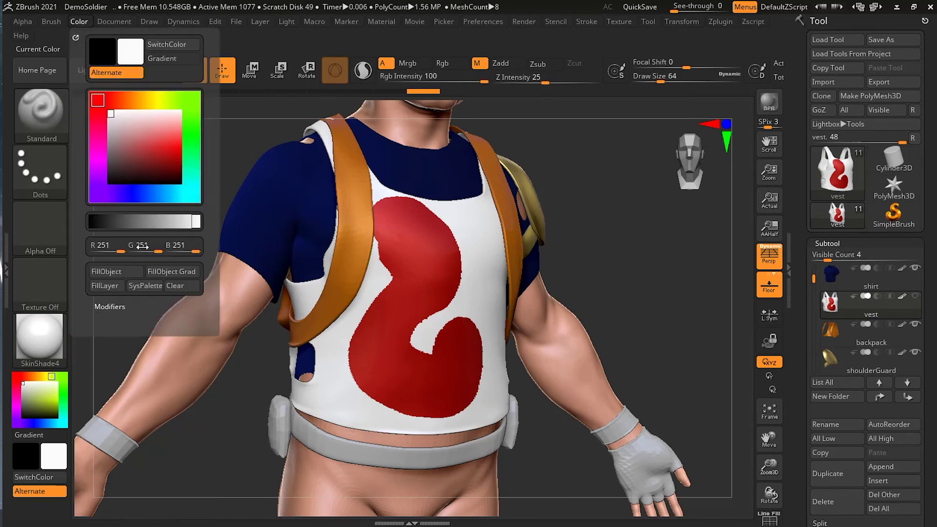
pyautogui.click(127, 272)
pyautogui.moveTo(576, 267); pyautogui.dragTo(638, 262)
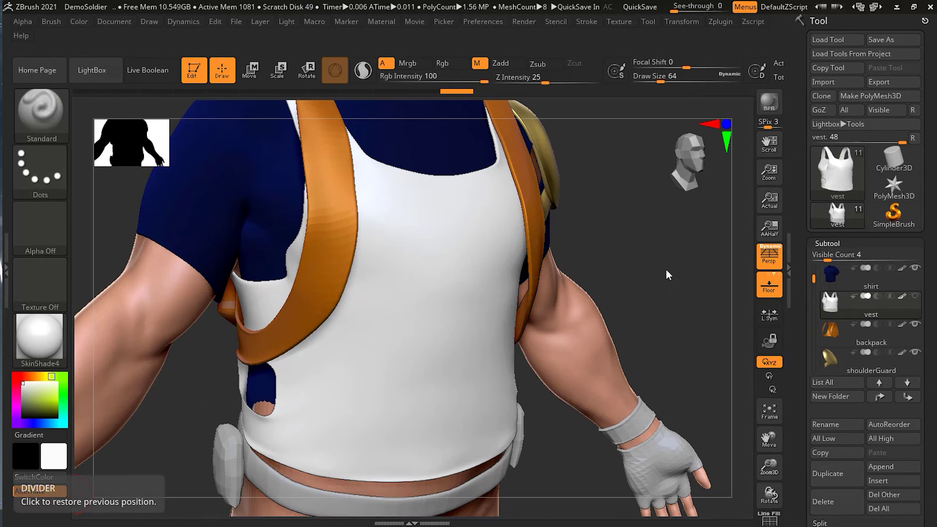
pyautogui.keyDown('alt'); pyautogui.moveTo(674, 261); pyautogui.dragTo(602, 258); pyautogui.keyUp('alt')
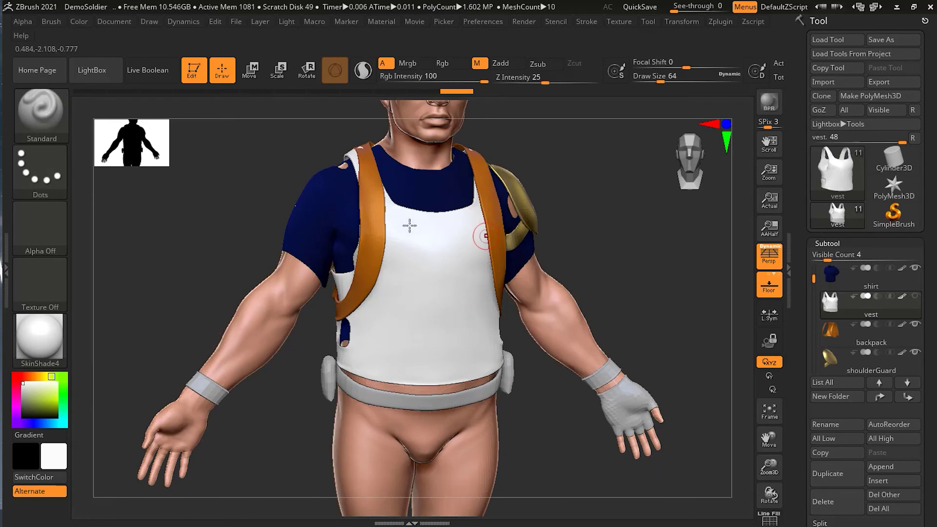
pyautogui.keyDown('alt'); pyautogui.moveTo(626, 267); pyautogui.dragTo(582, 301); pyautogui.keyUp('alt')
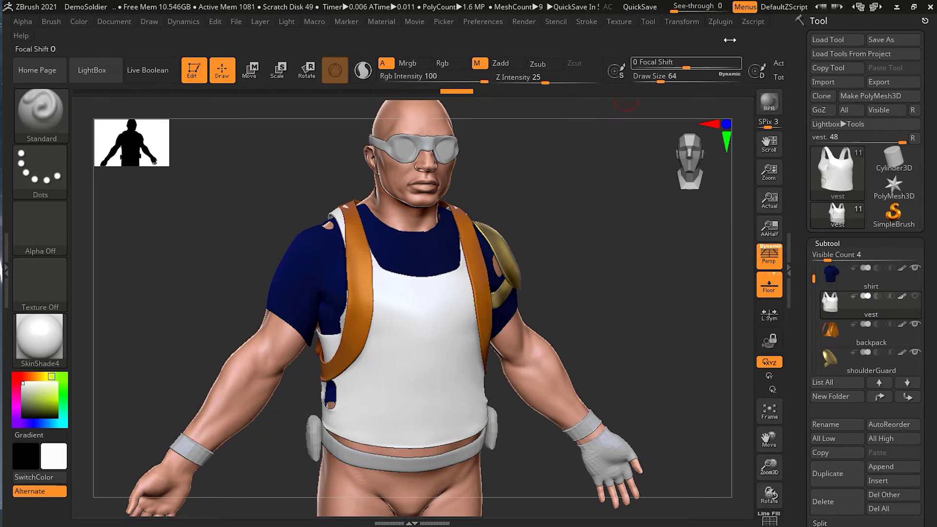
# Step: Fill all visible subtools with the SkinShade4 material using SubTool Master's Fill with the Material option
pyautogui.click(722, 23)
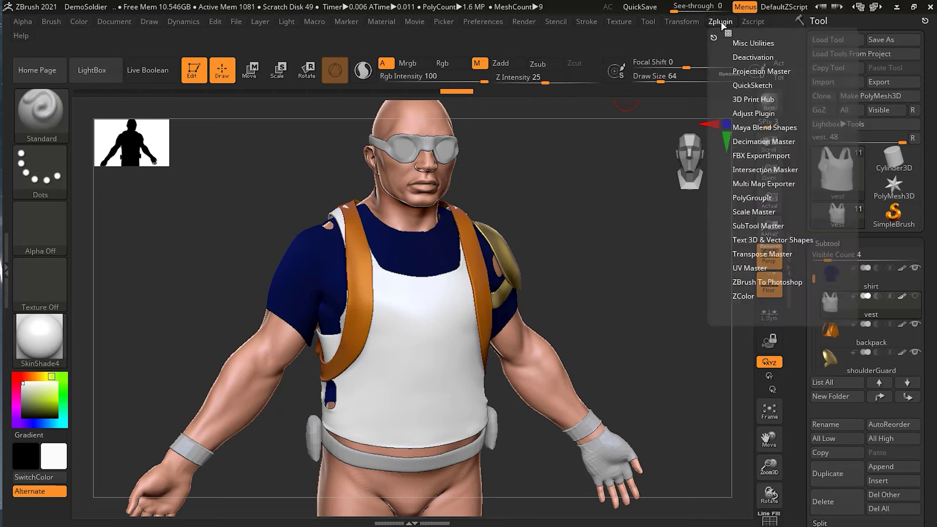
pyautogui.click(767, 226)
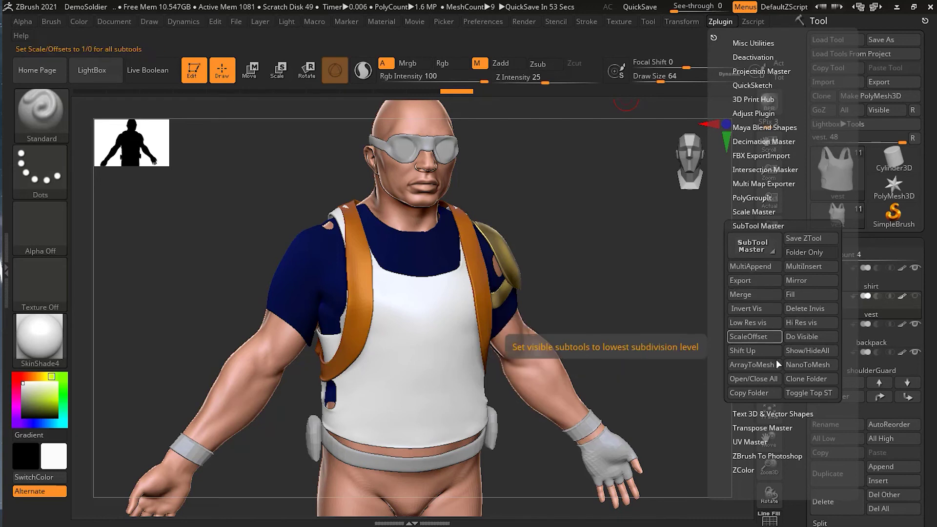
pyautogui.click(810, 297)
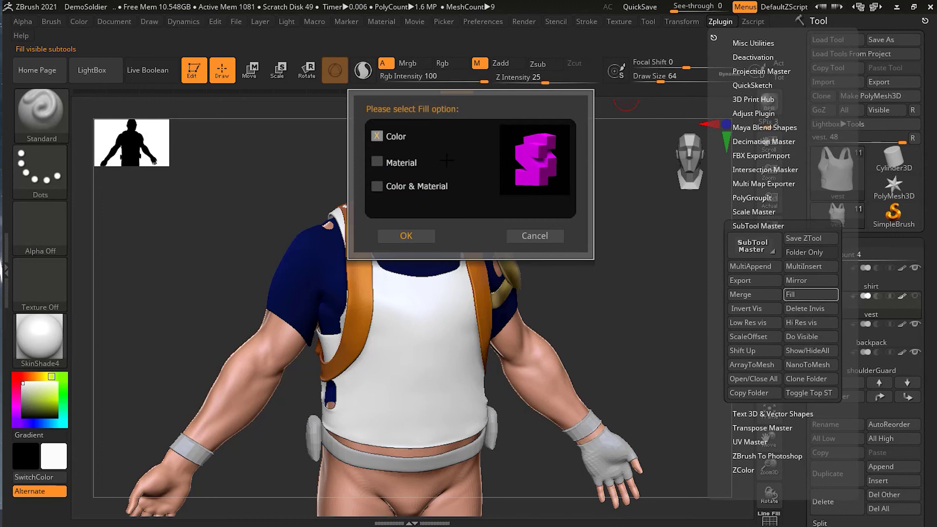
pyautogui.click(377, 161)
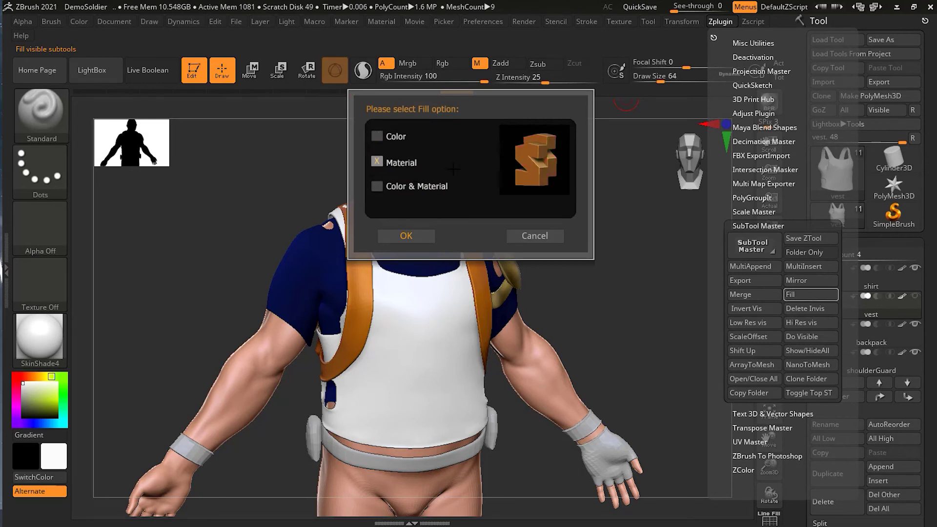
pyautogui.click(421, 236)
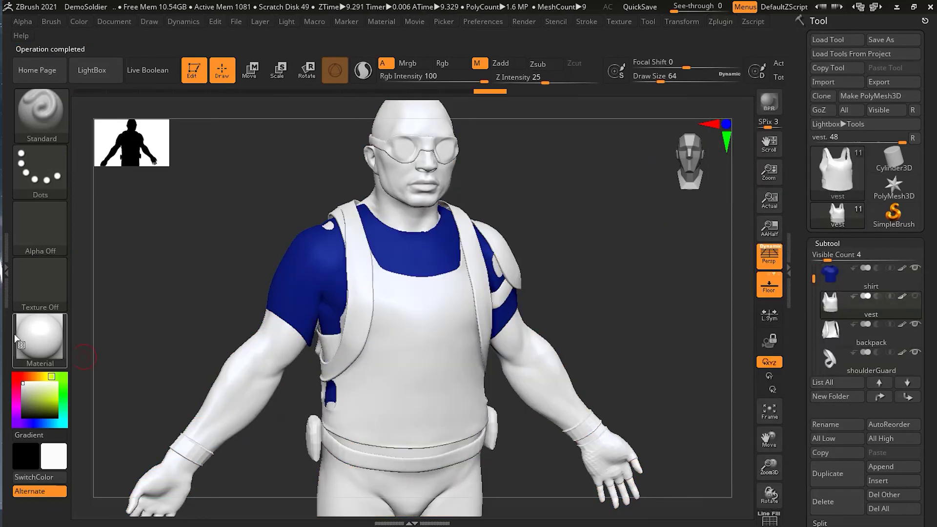
# Step: Check the current material and inspect the DemoSoldier, shirt, vest and backpack subtools one after another
pyautogui.moveTo(39, 345)
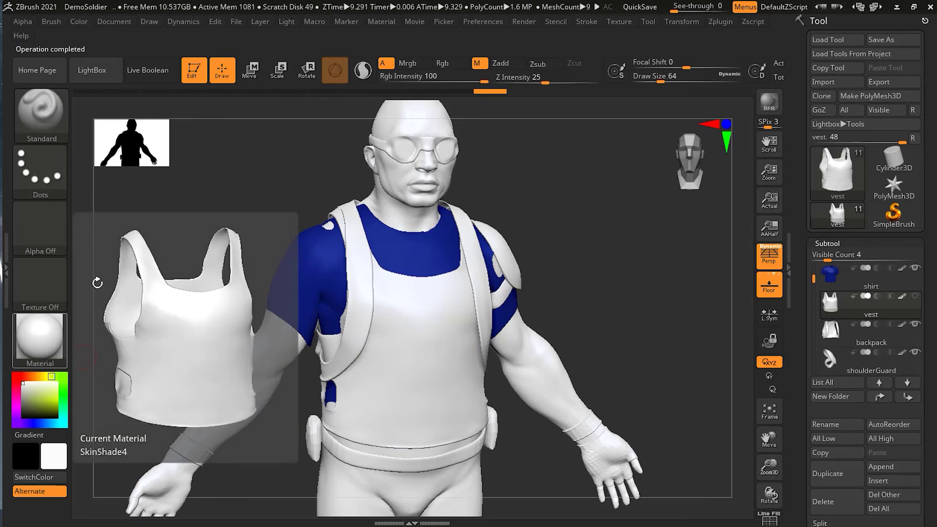
pyautogui.moveTo(814, 277); pyautogui.dragTo(815, 259)
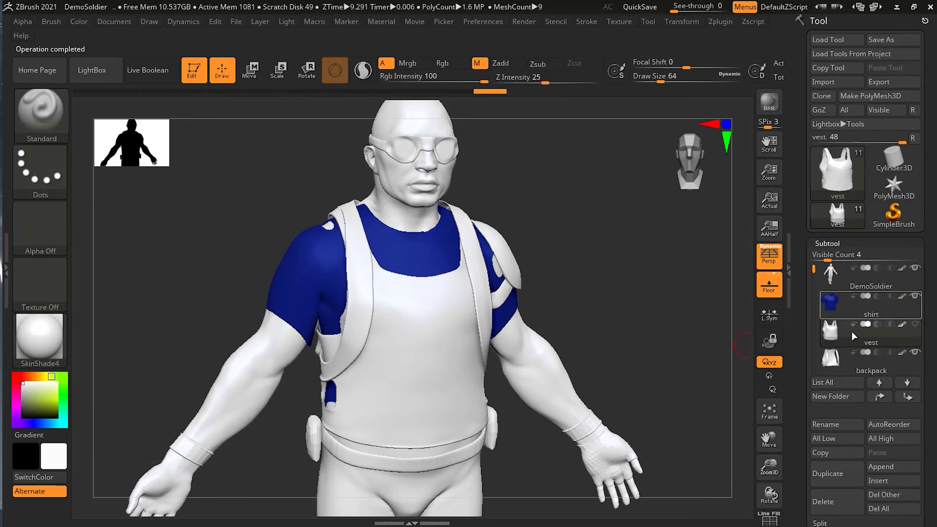
pyautogui.click(851, 282)
pyautogui.click(850, 312)
pyautogui.click(848, 333)
pyautogui.click(847, 363)
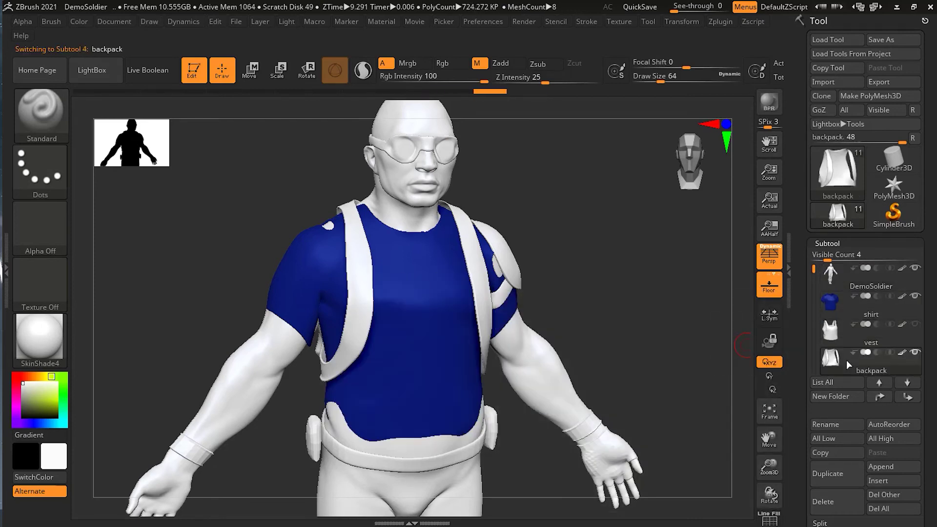
pyautogui.click(848, 309)
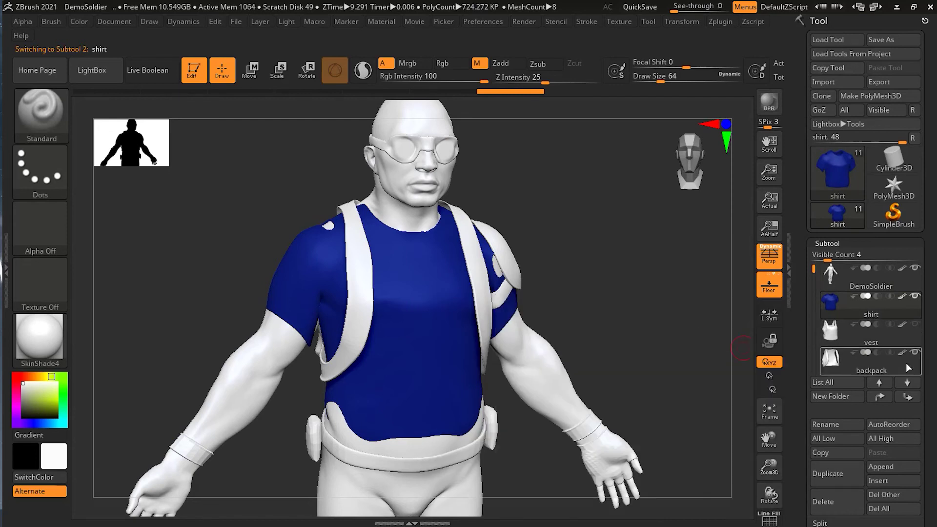
# Step: Turn on the vest's visibility and, with DemoSoldier selected, fill all visible subtools again with the SkinShade4 material only
pyautogui.click(916, 325)
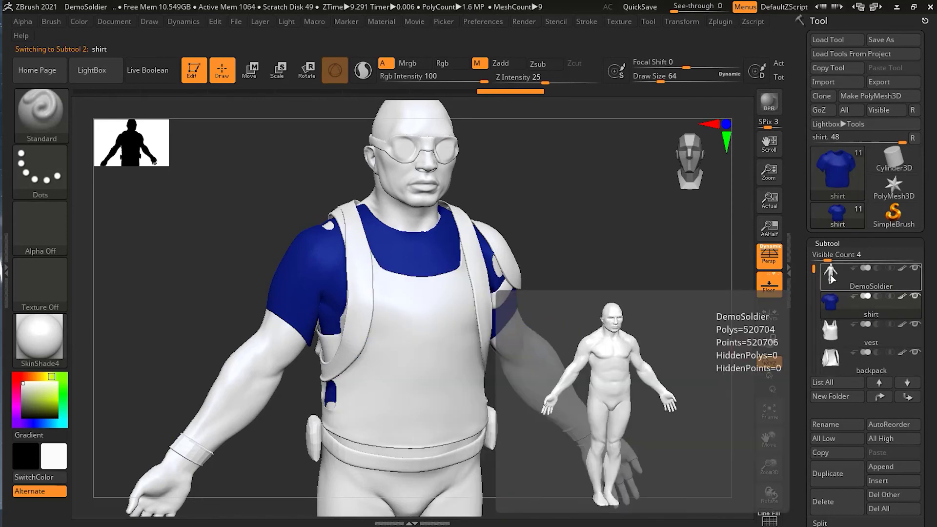
pyautogui.click(849, 366)
pyautogui.click(852, 303)
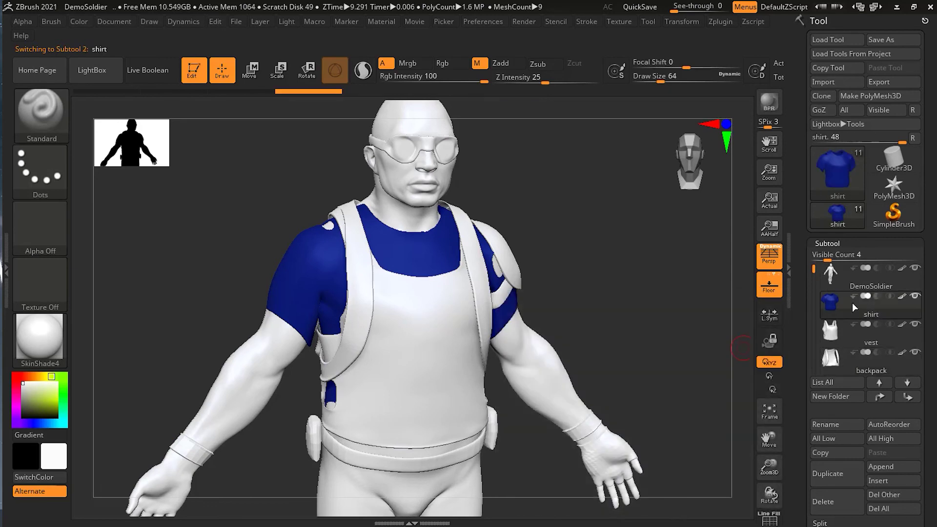
pyautogui.click(847, 284)
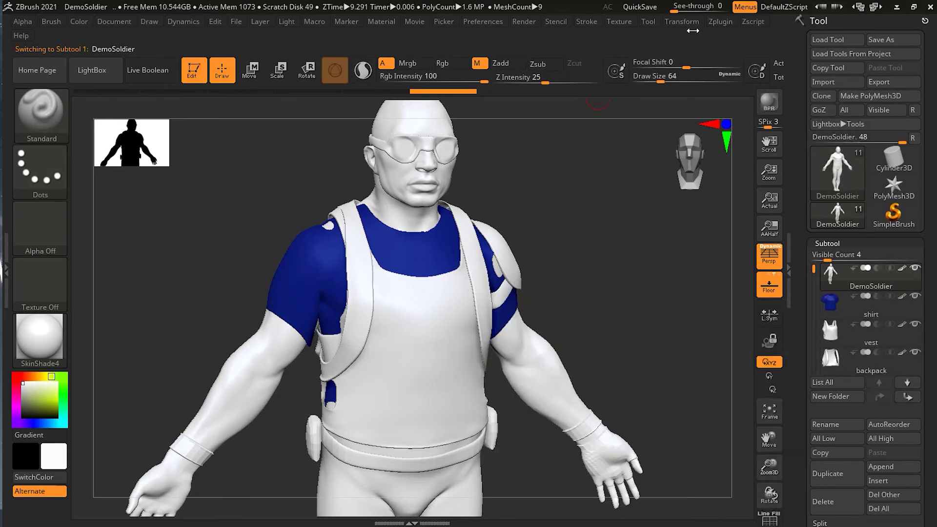
pyautogui.click(713, 23)
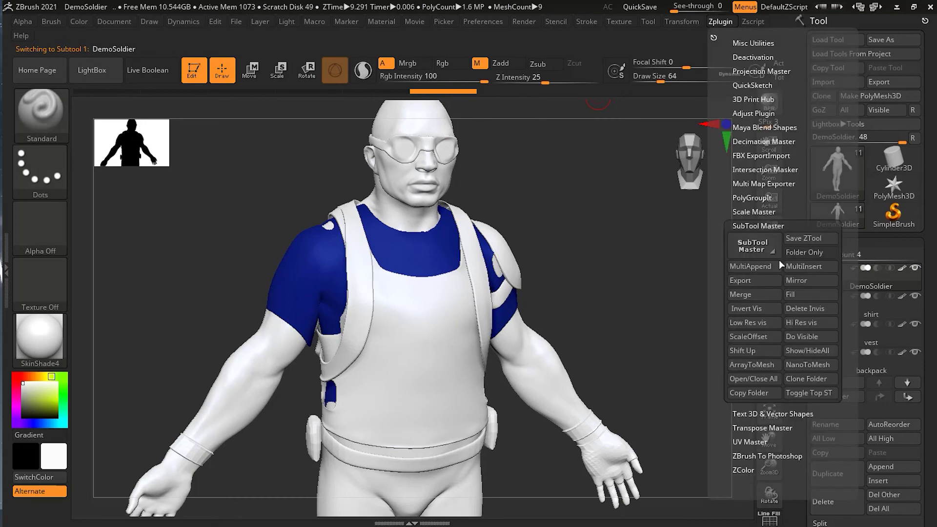
pyautogui.click(811, 295)
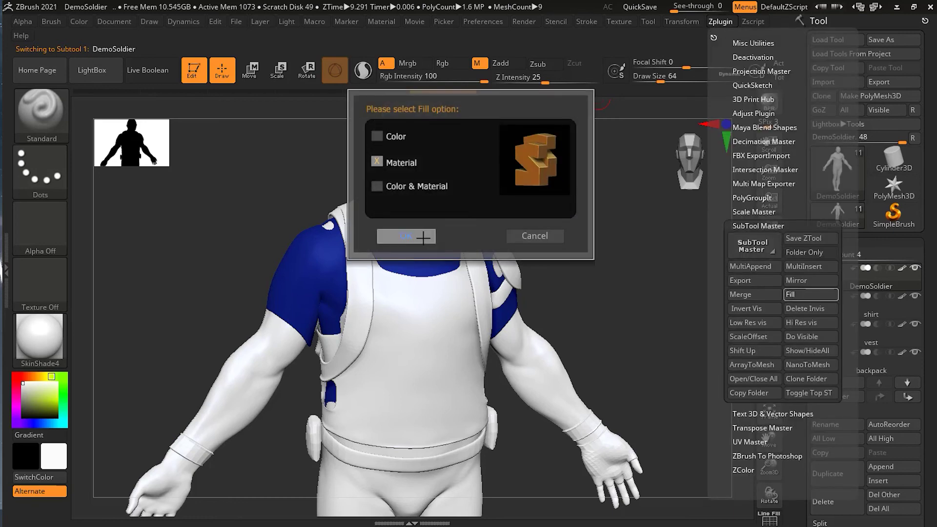
pyautogui.click(406, 236)
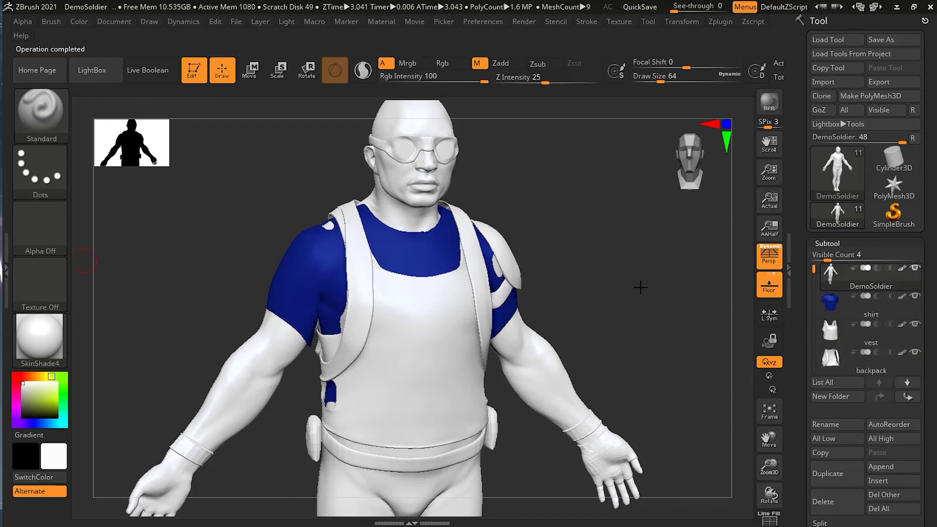
# Step: With the shirt selected, fill all visible subtools with Color & Material, using SkinShade4 and R 251, G 251, B 251
pyautogui.click(856, 313)
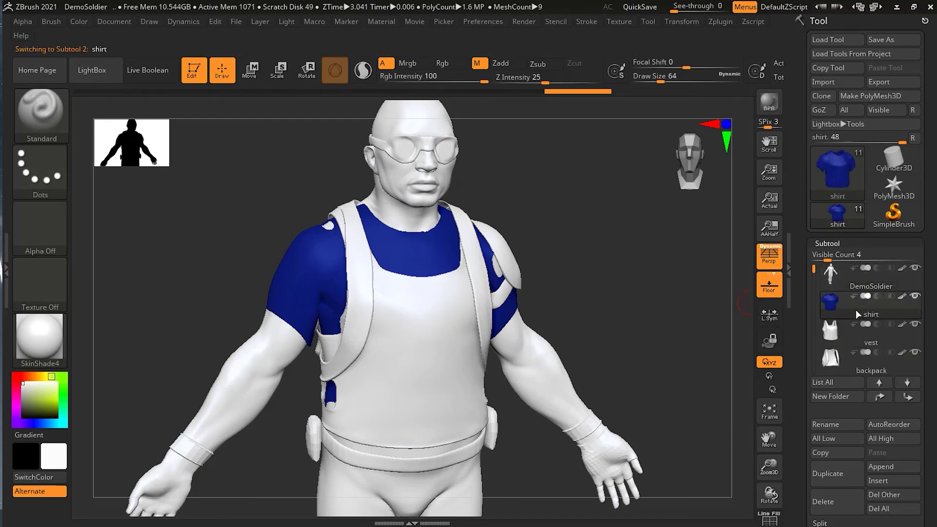
pyautogui.moveTo(56, 332)
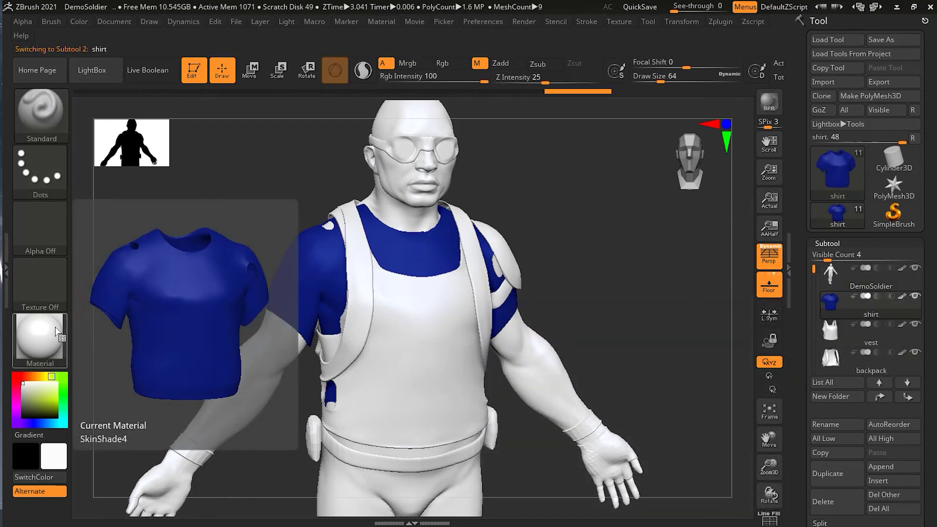
pyautogui.click(56, 332)
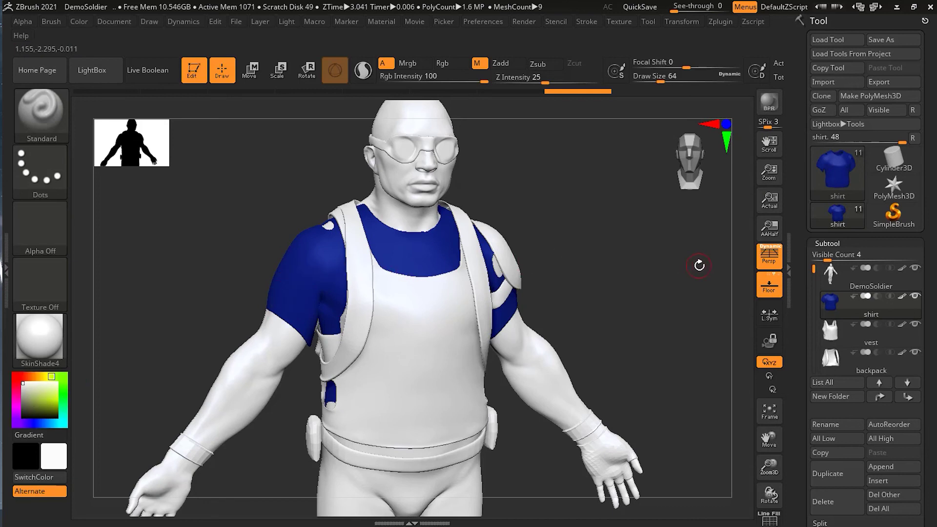
pyautogui.click(544, 277)
pyautogui.click(718, 22)
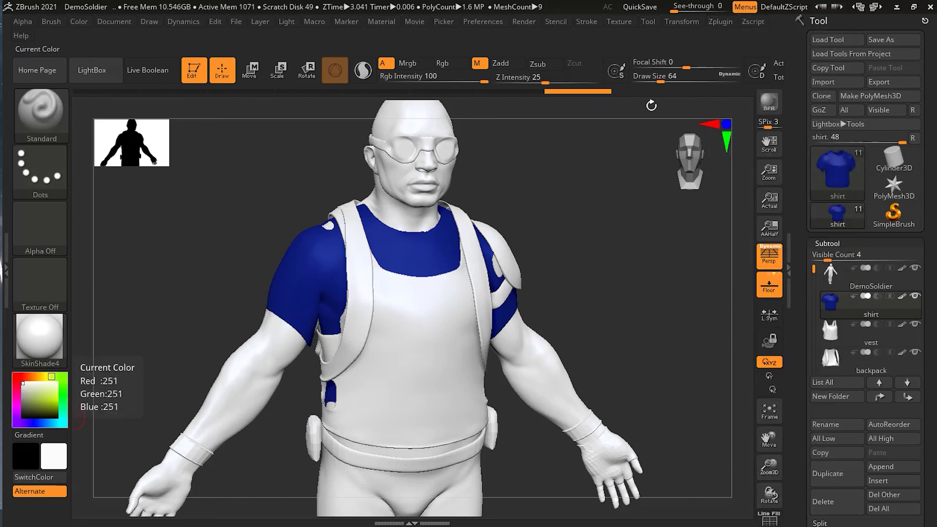
pyautogui.click(722, 22)
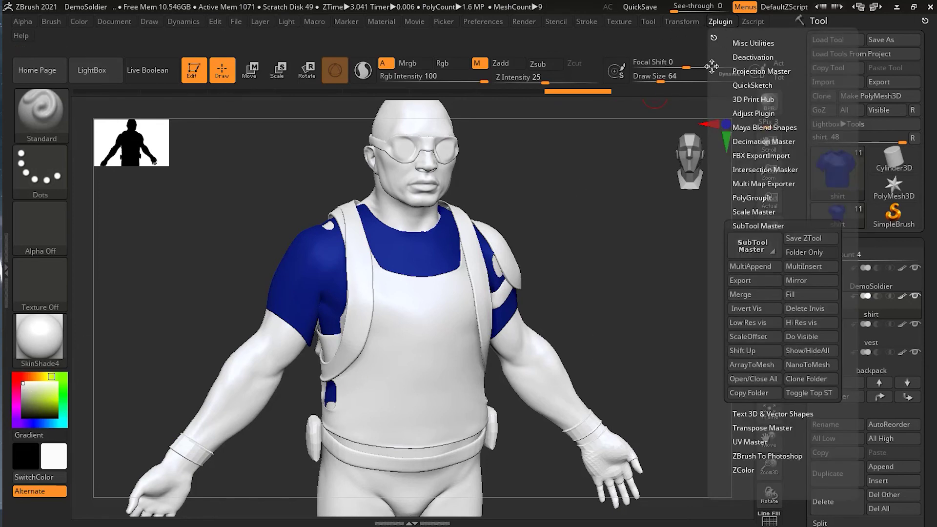
pyautogui.click(810, 296)
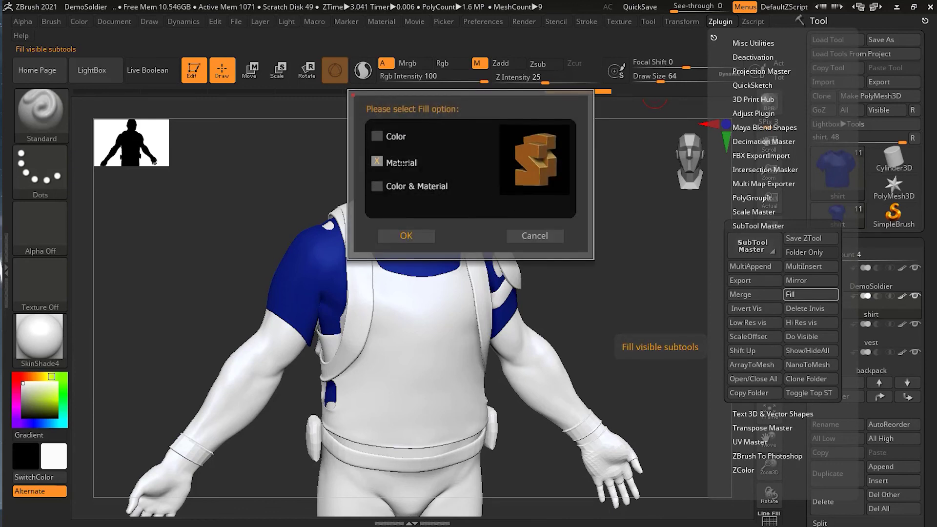
pyautogui.click(377, 186)
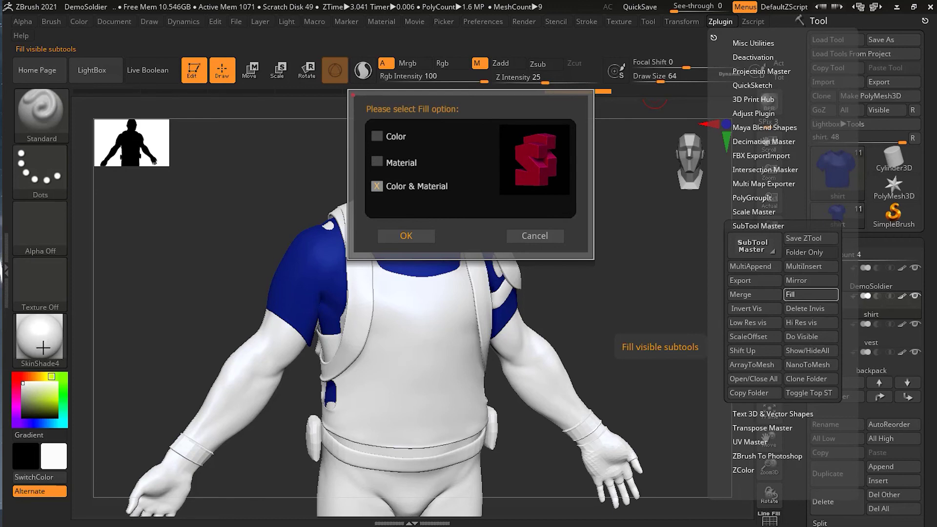
pyautogui.click(422, 237)
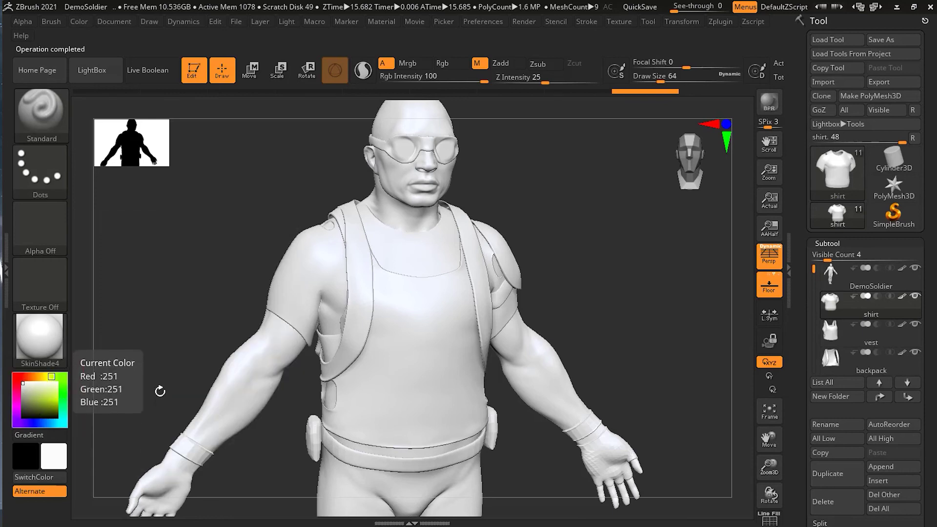
# Step: Choose the standard Chrome material and fill only the selected shirt subtool with it using FillObject
pyautogui.moveTo(631, 274); pyautogui.dragTo(588, 271)
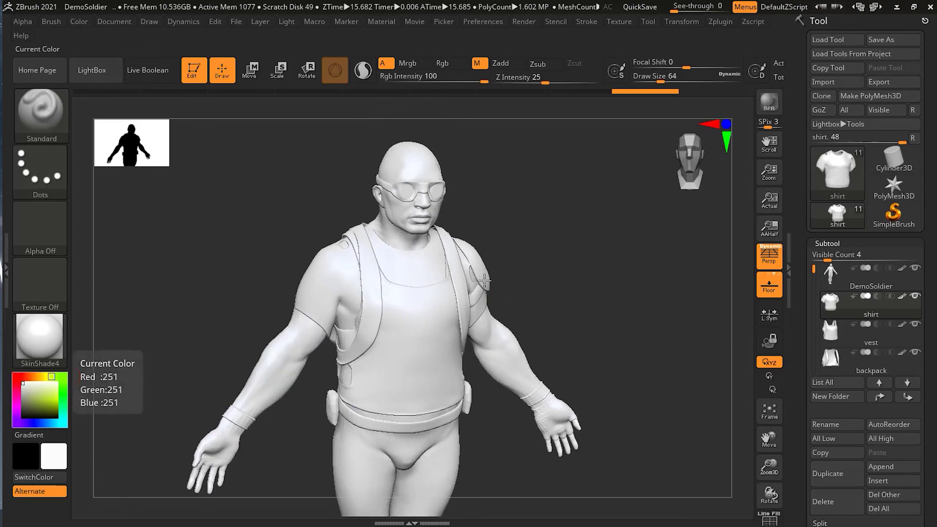
pyautogui.click(47, 339)
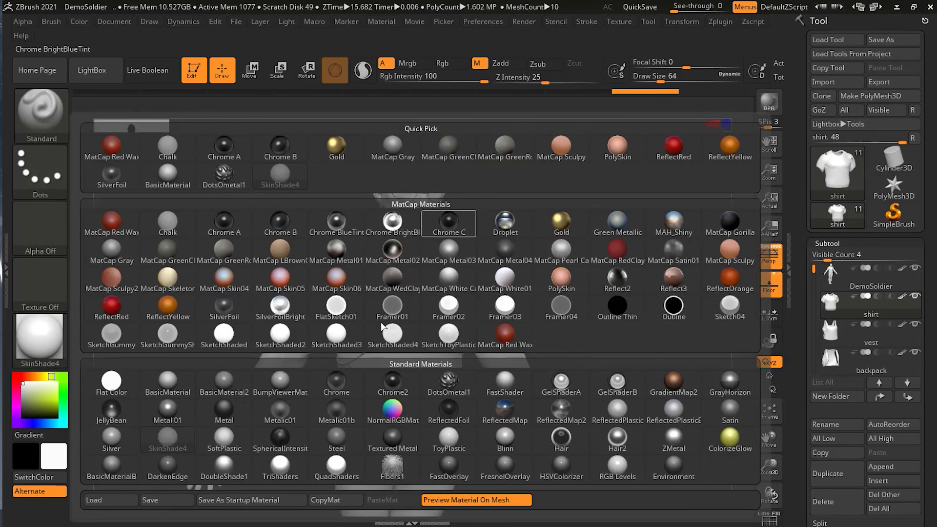
pyautogui.moveTo(542, 267)
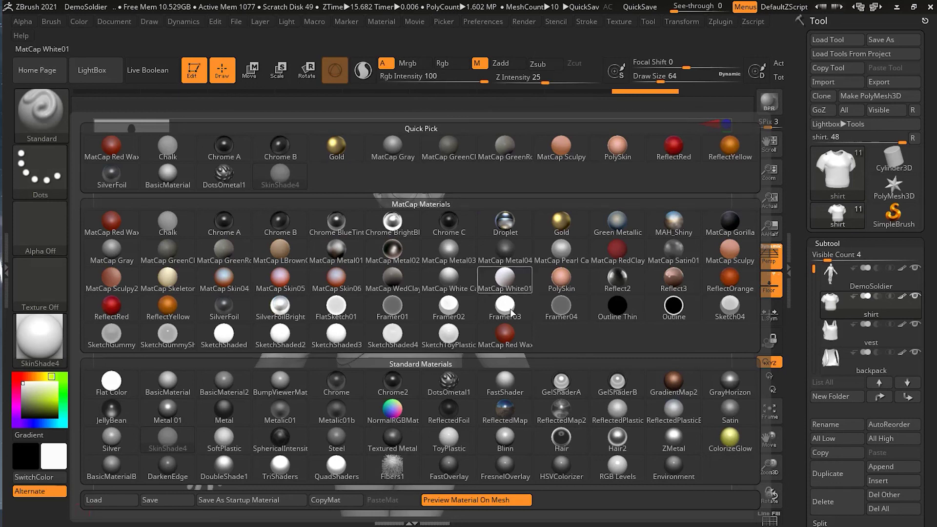
pyautogui.moveTo(333, 388)
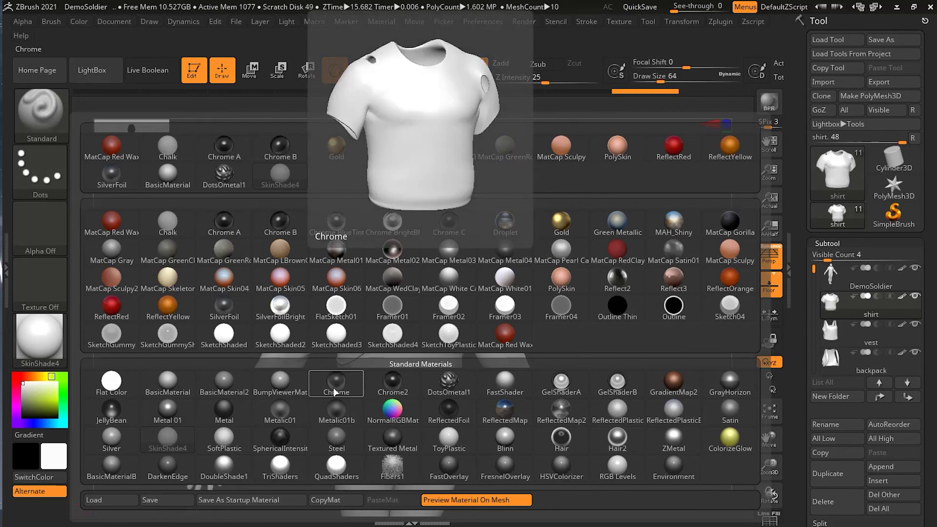
pyautogui.click(333, 388)
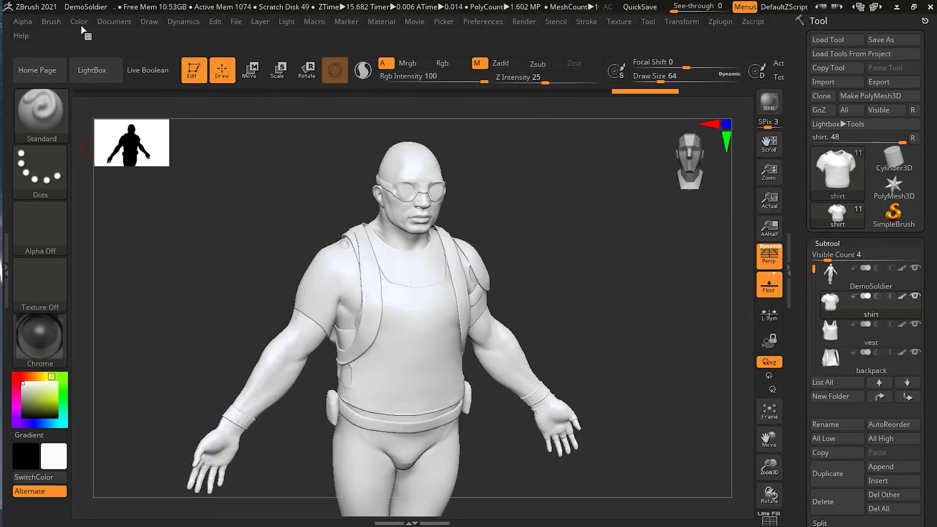
pyautogui.click(51, 22)
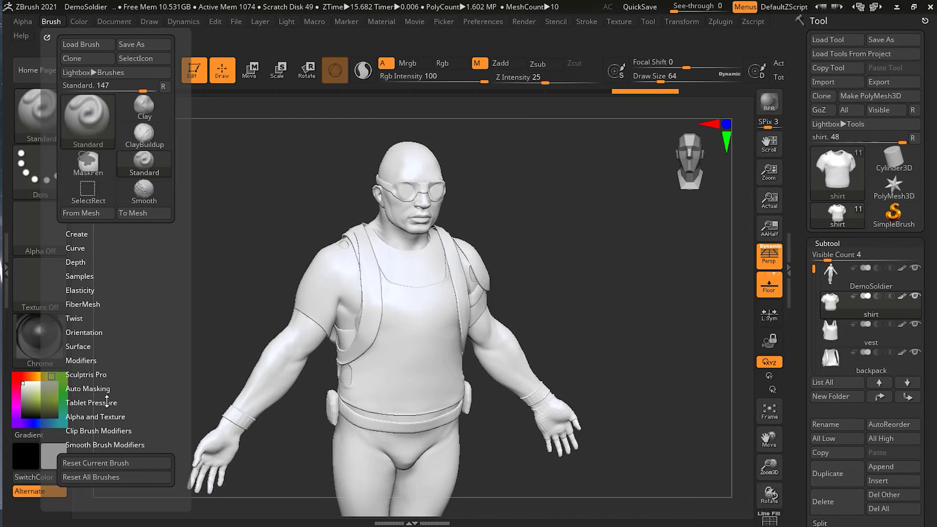
pyautogui.click(80, 22)
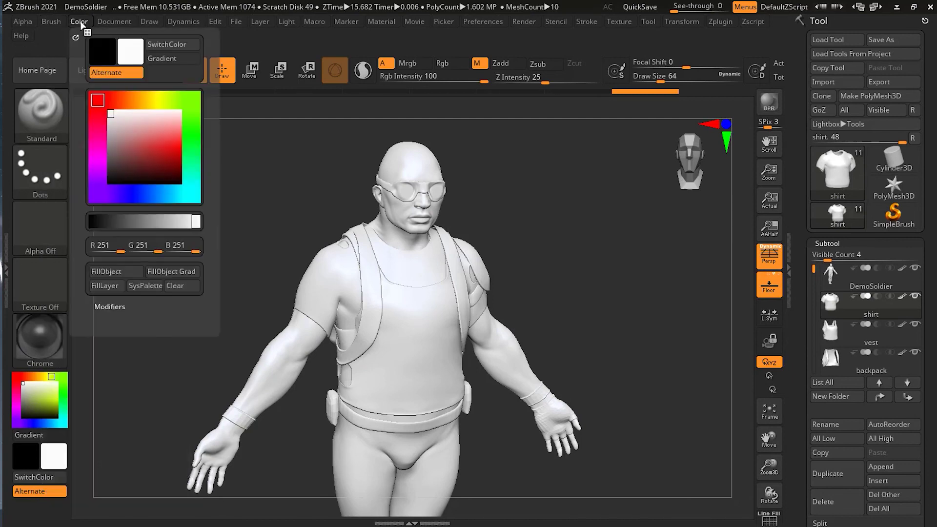
pyautogui.click(117, 271)
pyautogui.moveTo(512, 309); pyautogui.dragTo(437, 355)
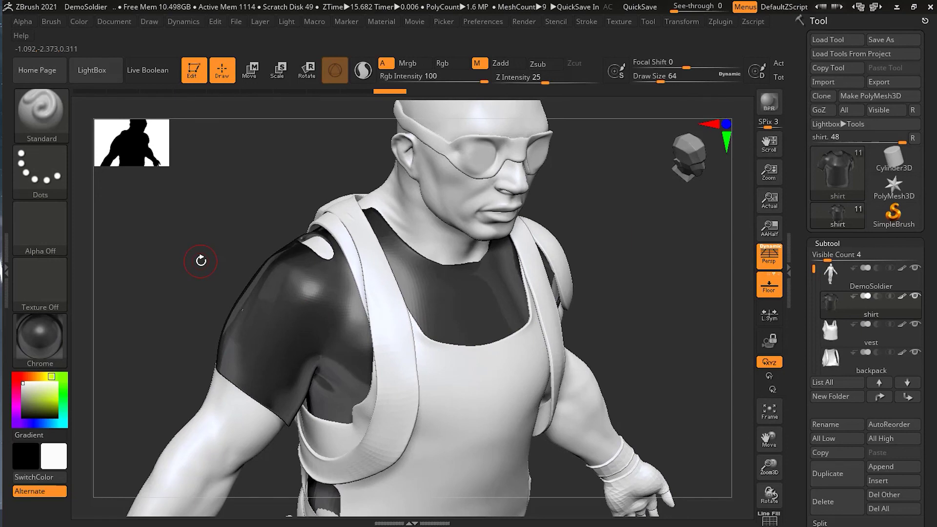
pyautogui.moveTo(188, 303); pyautogui.dragTo(656, 329)
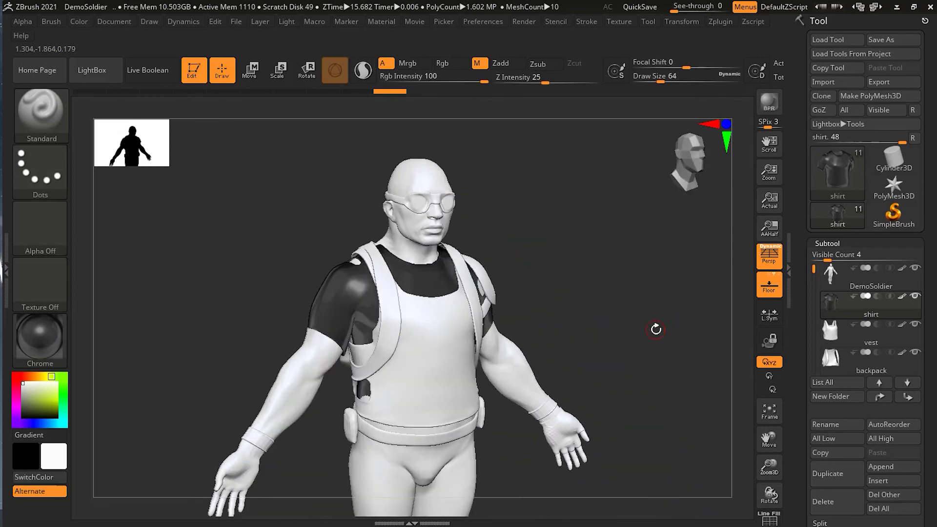